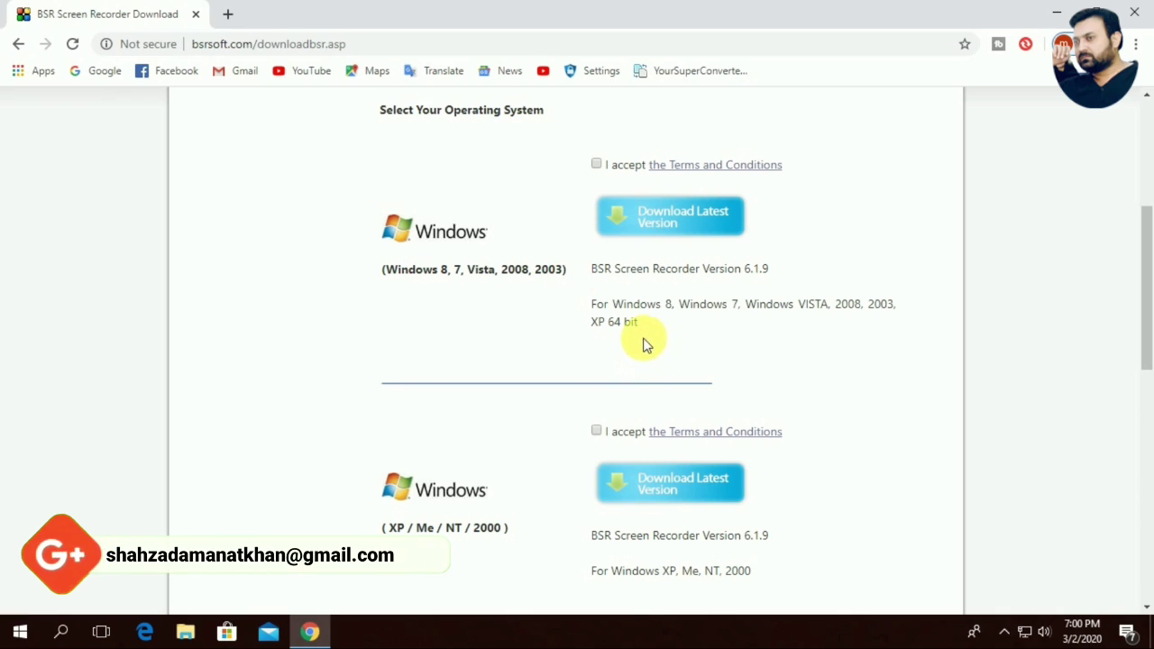
Step: Accept the terms for the Windows 8, 7, Vista, 2008, 2003 edition and start downloading BSR Screen Recorder 6.1.9
scroll(640, 331, "down", 1)
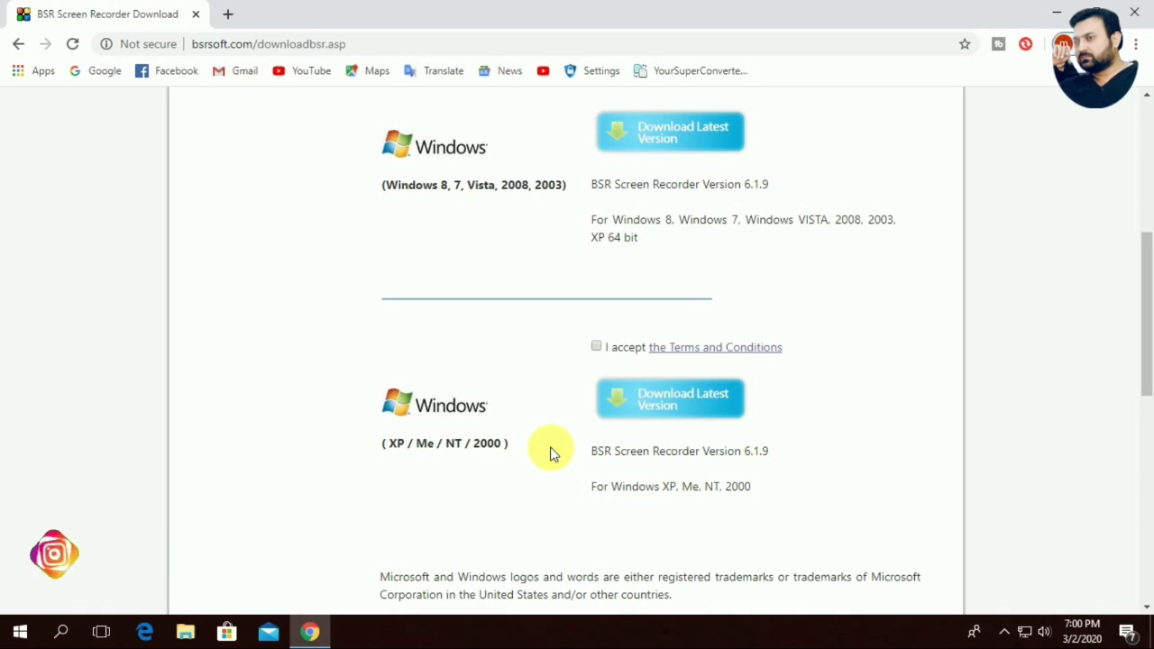
scroll(525, 405, "up", 2)
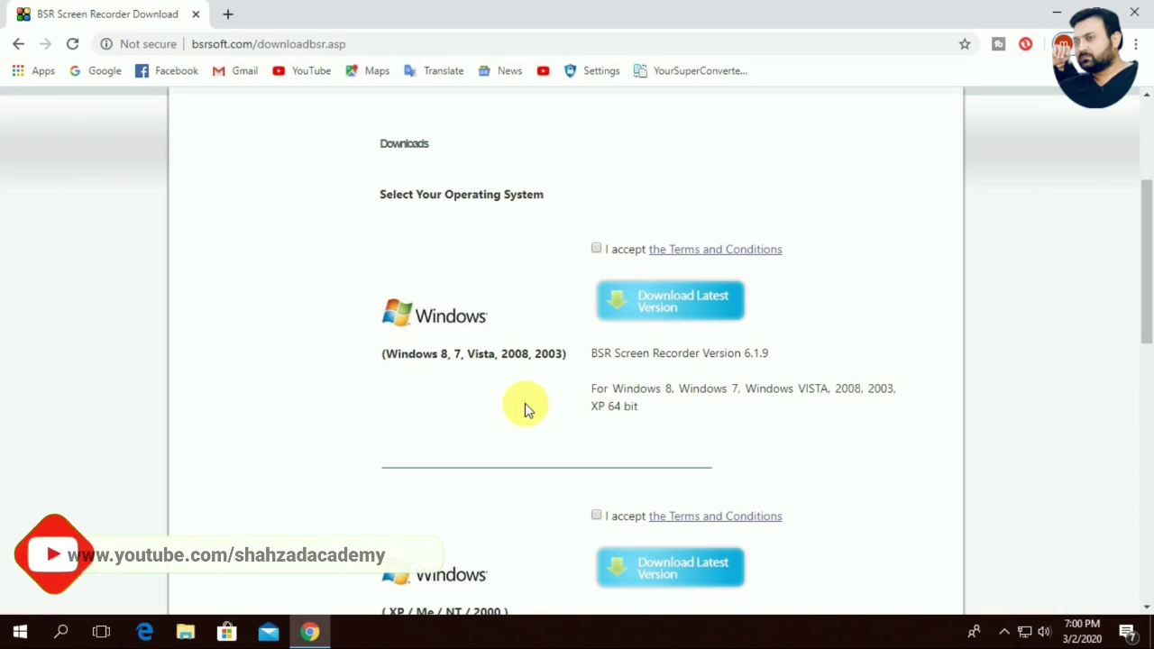
left_click(596, 249)
left_click(683, 306)
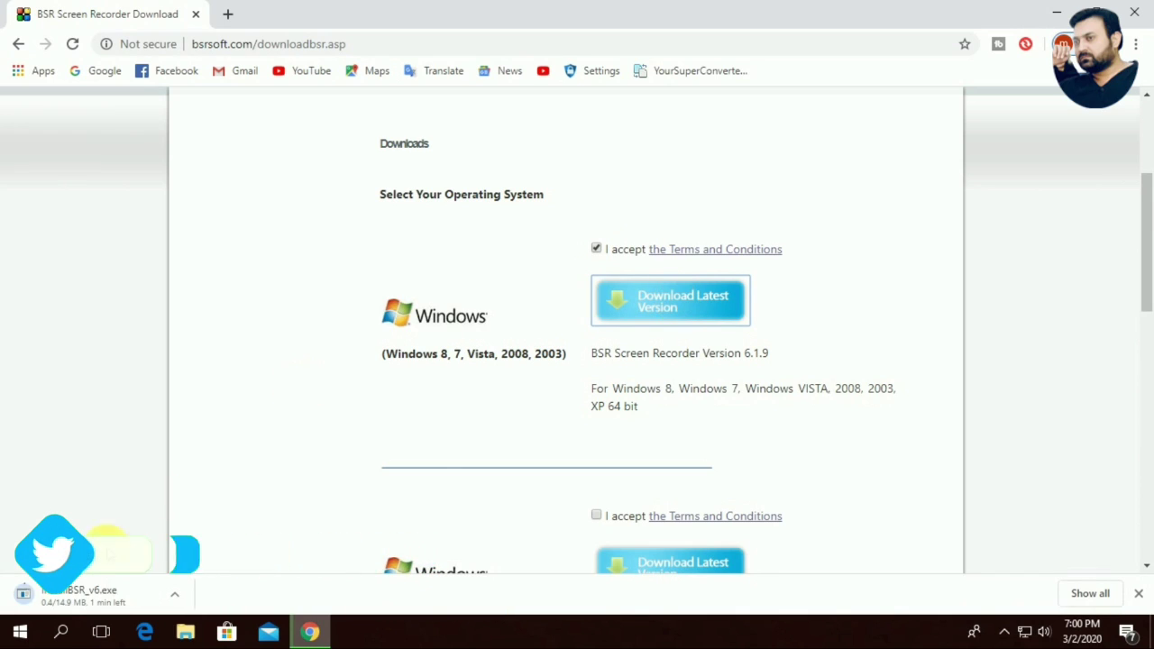
Step: Cancel the InstallBSR_v6.exe download, dismiss the download bar and close the browser
left_click(174, 600)
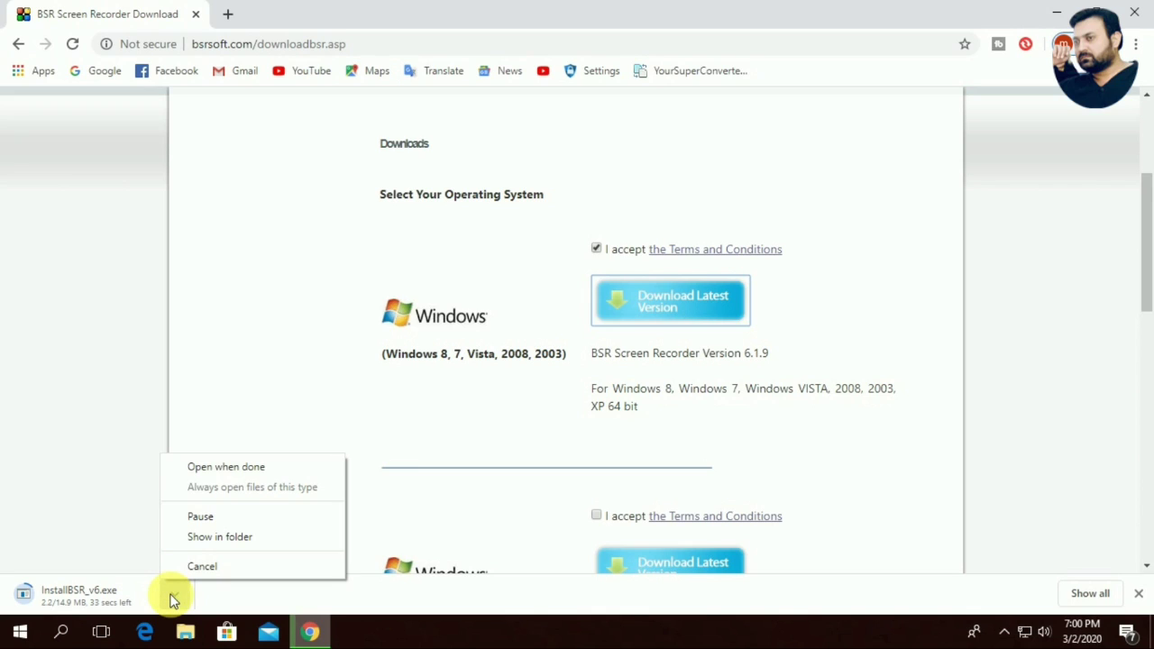
left_click(215, 562)
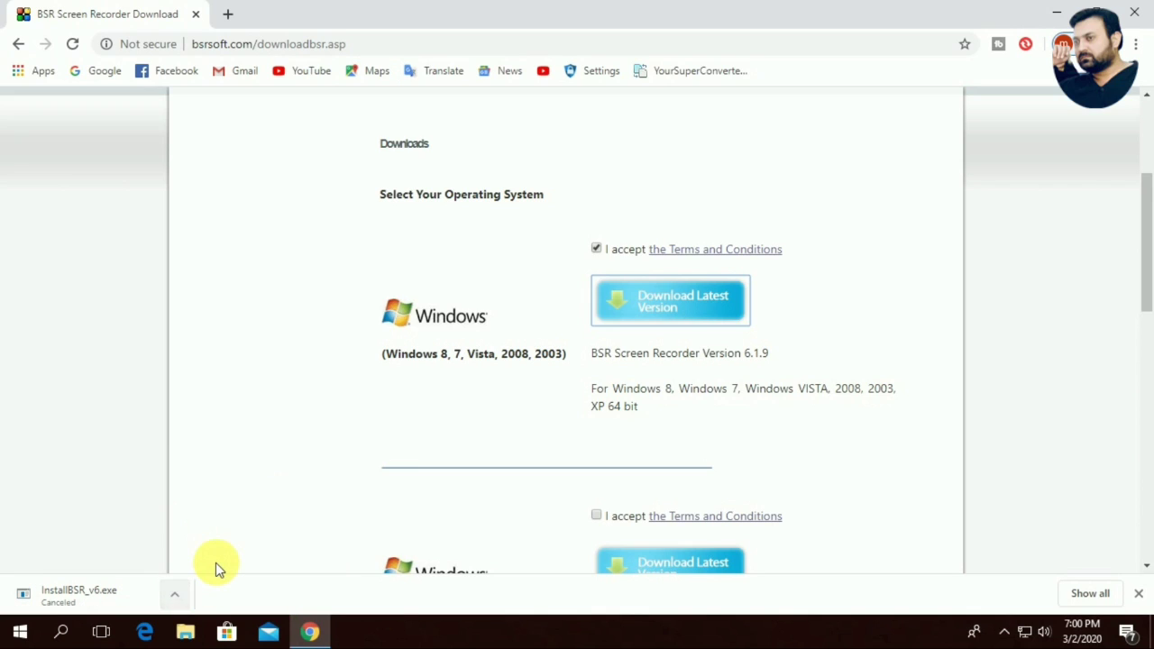
left_click(1139, 595)
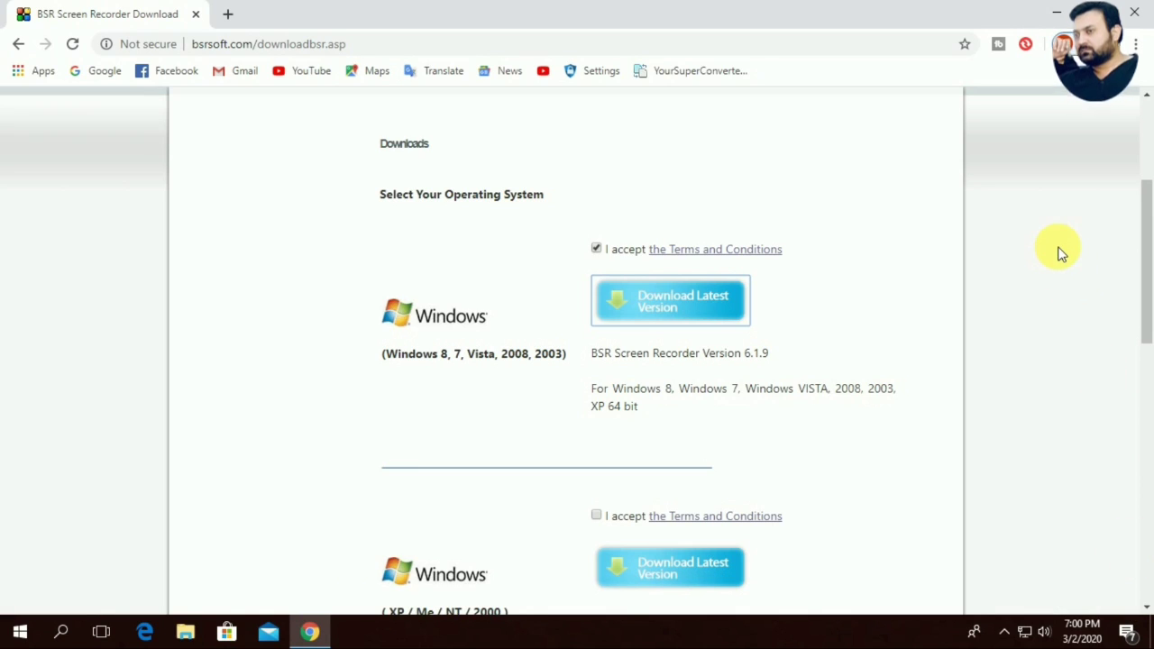
left_click(1143, 19)
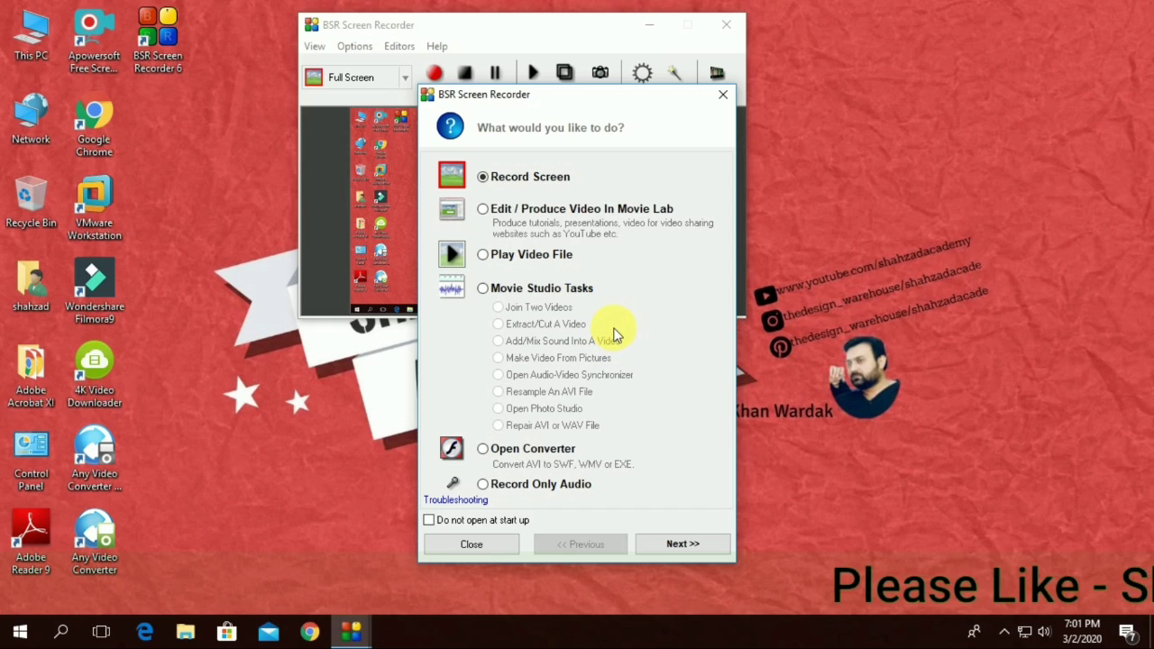
Step: Start Edit / Produce Video In Movie Lab and open the SampleProject file from the BSR Projects folder
left_click(489, 210)
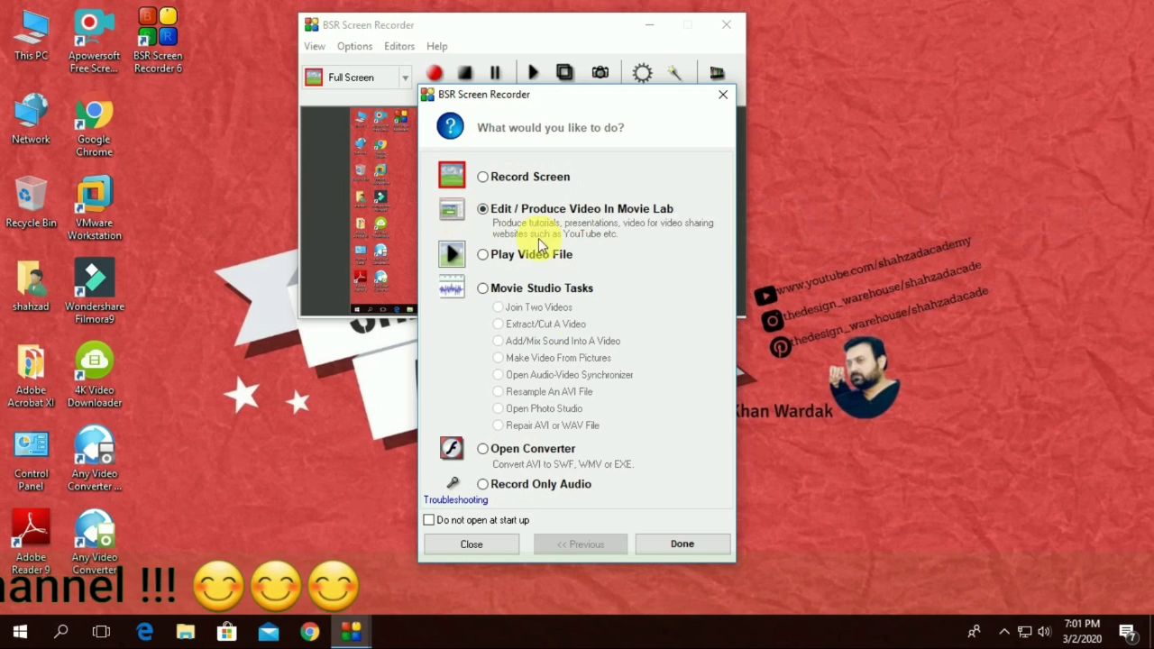
left_click(677, 543)
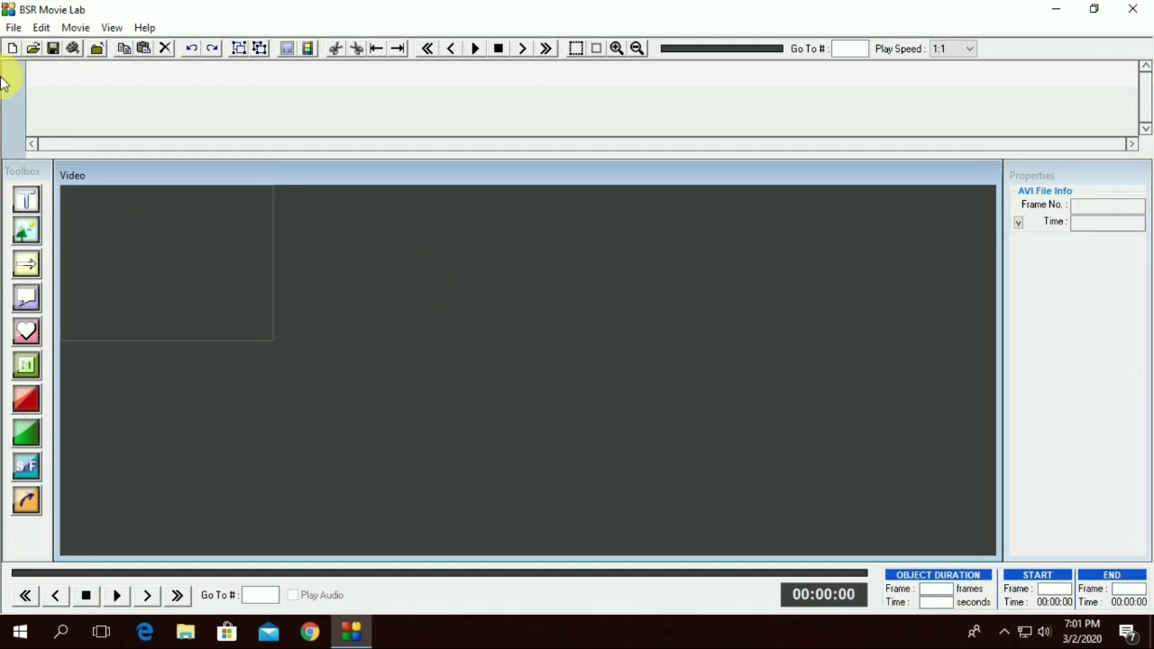
left_click(13, 28)
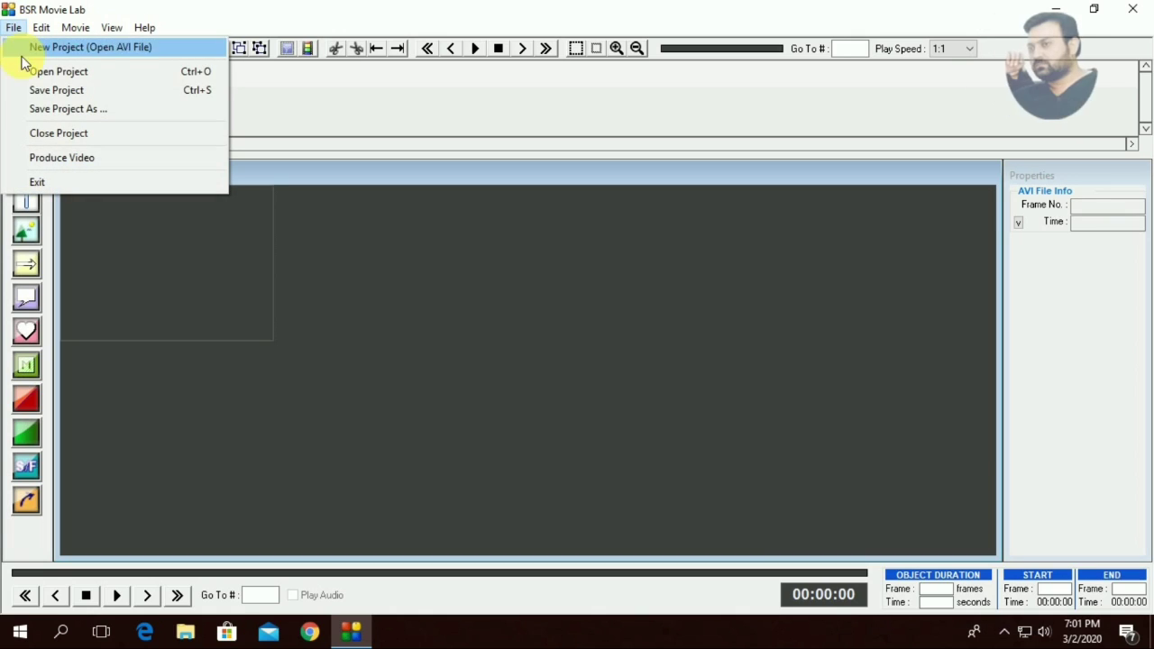
left_click(145, 76)
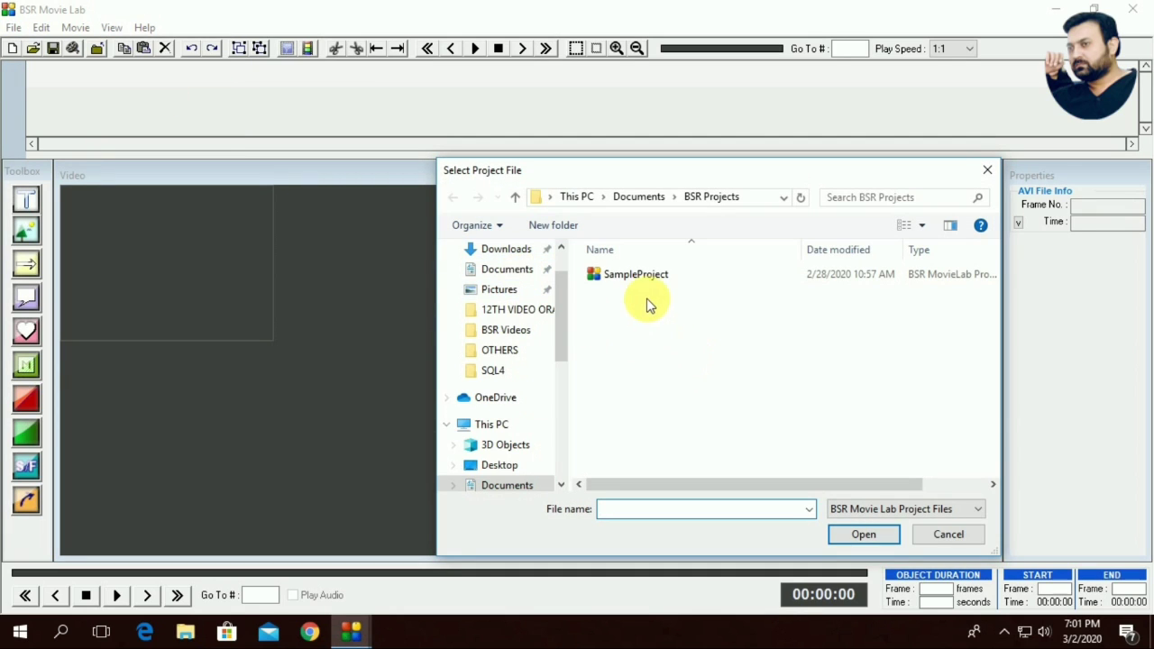
left_click(639, 274)
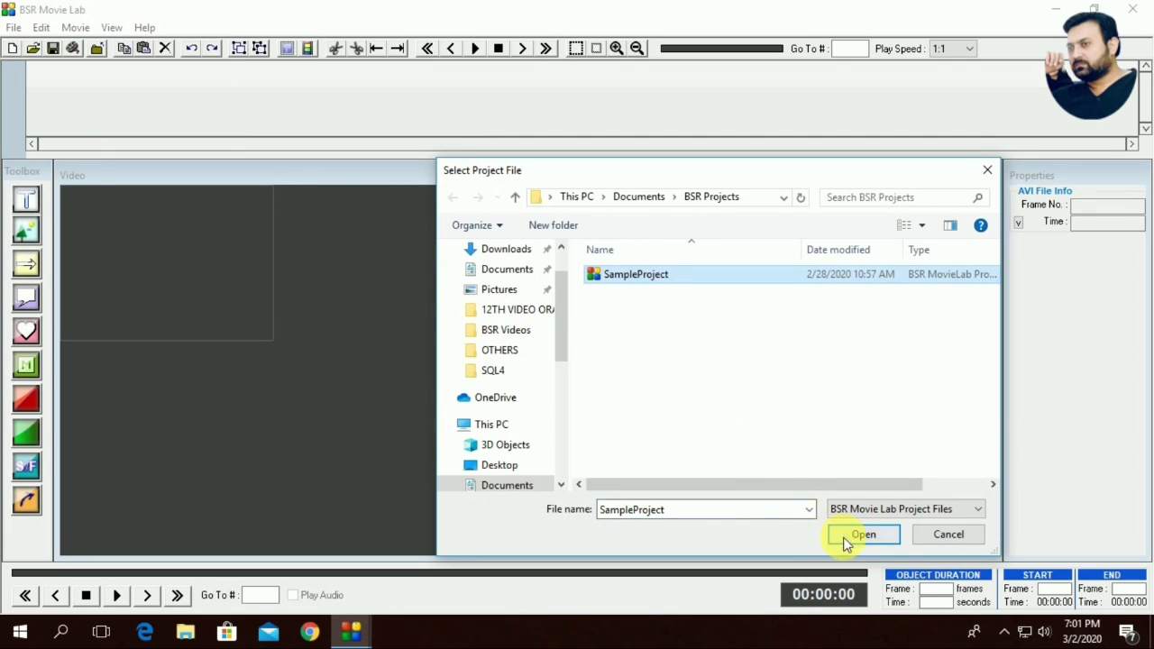
left_click(833, 538)
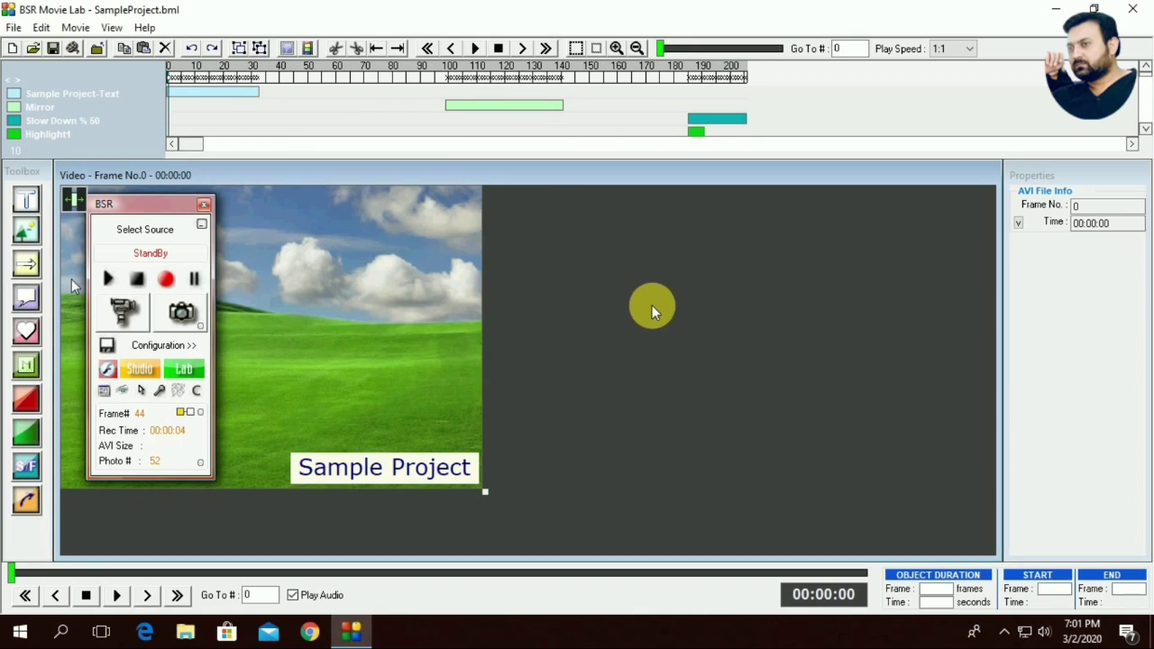
Step: Play the sample project's video, and close Movie Lab and the screen recorder
left_click(118, 596)
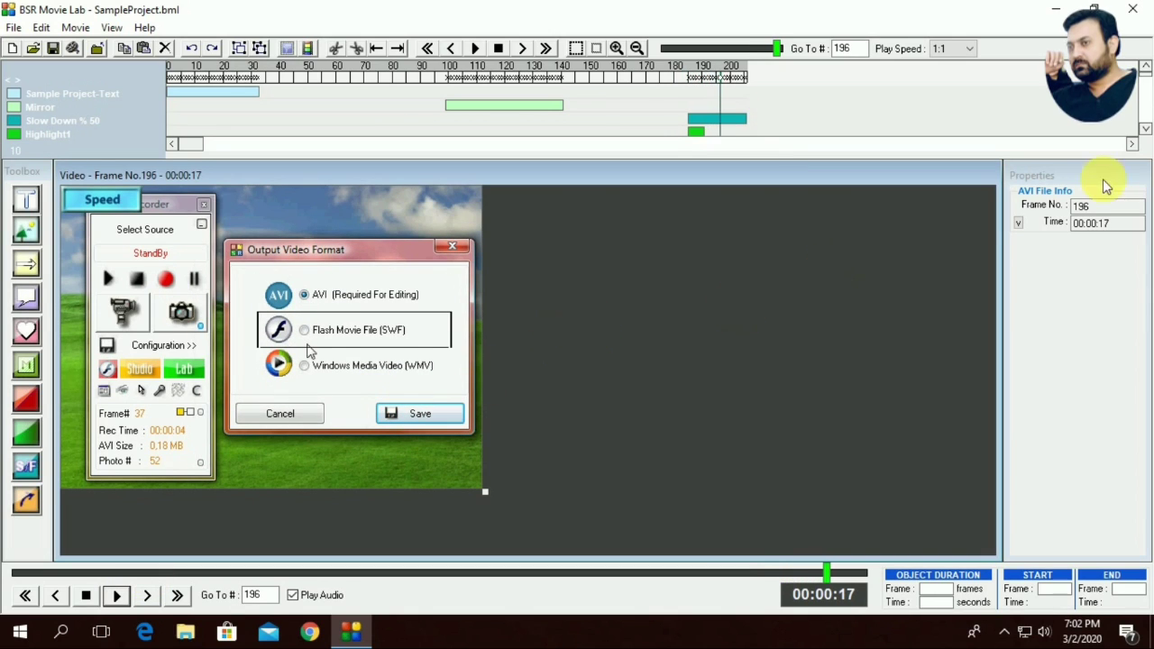
left_click(1133, 10)
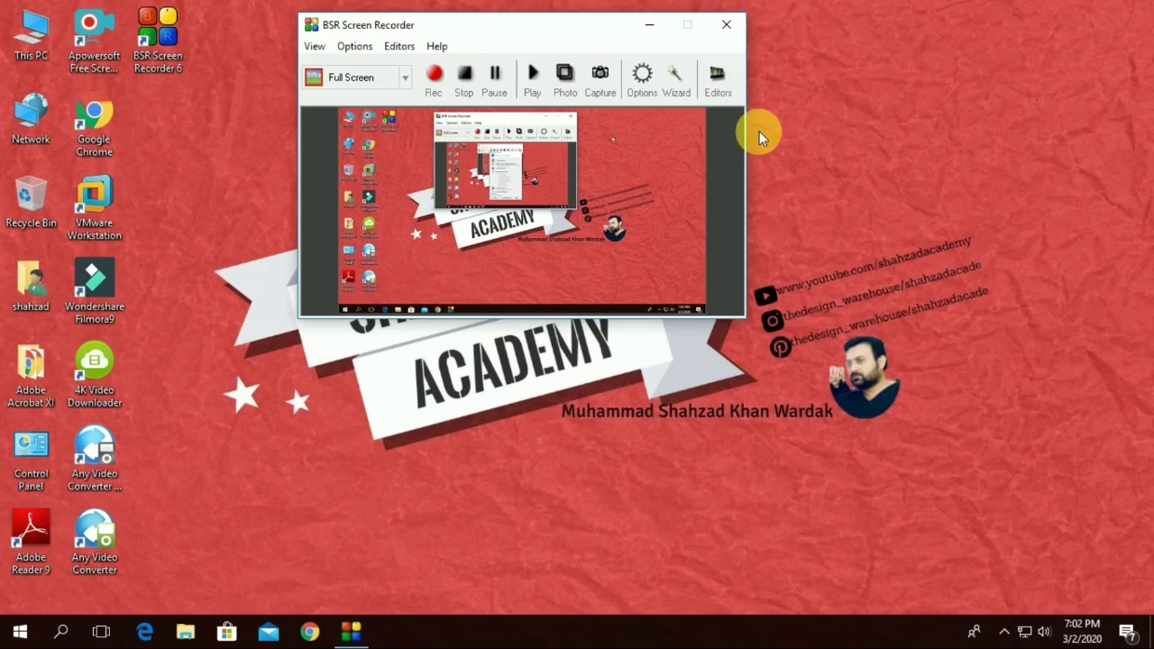
left_click(732, 20)
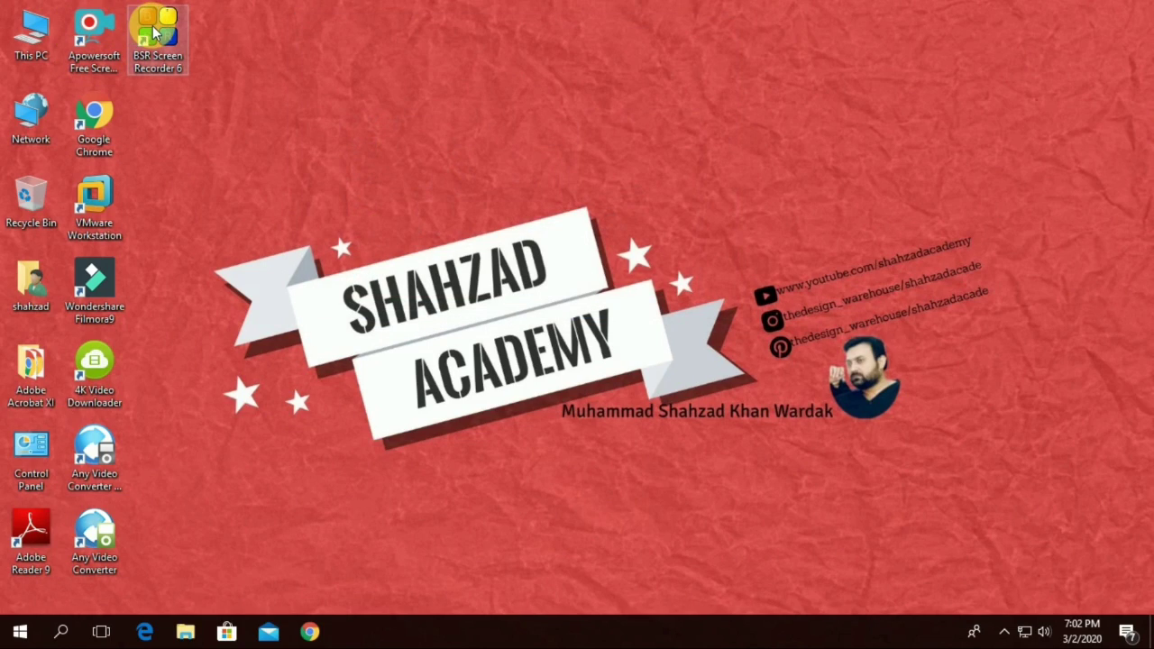
Step: Relaunch BSR Screen Recorder and open the Join Two Videos task from Movie Studio Tasks, dismissing the initial file selection
double_click(155, 33)
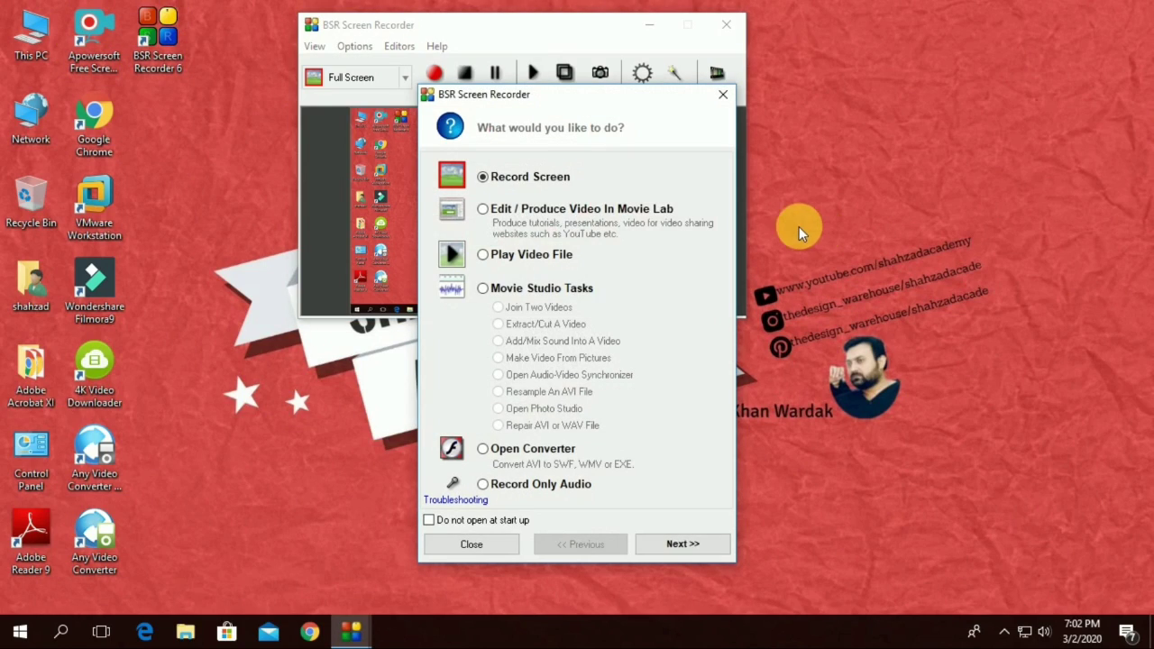
left_click(502, 257)
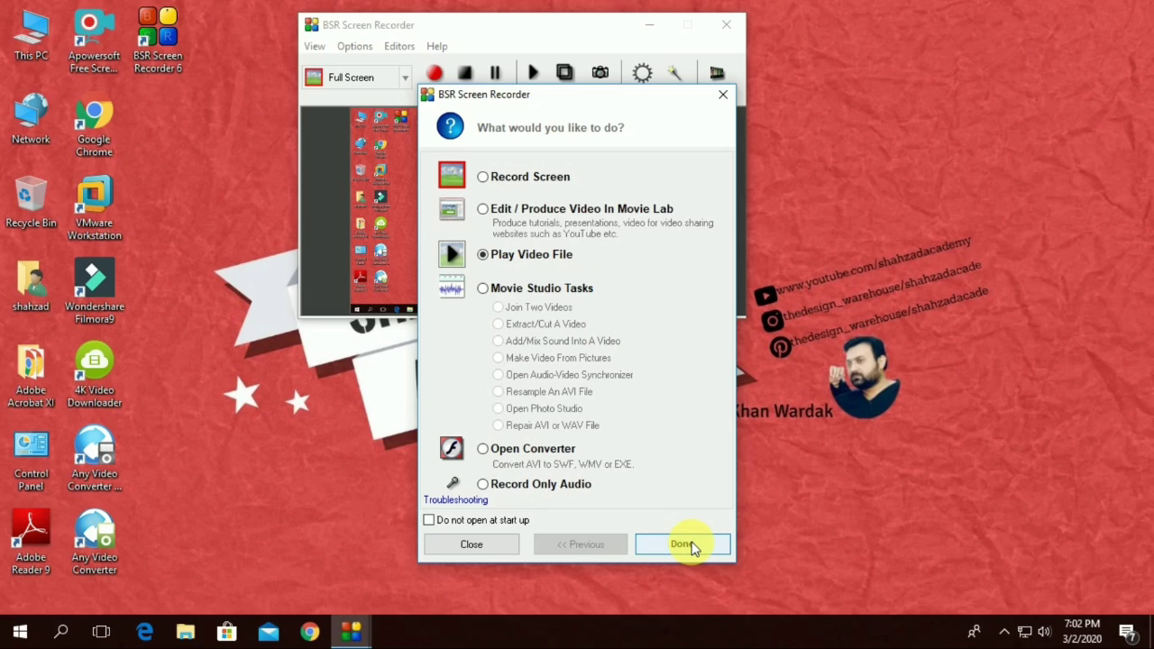
left_click(526, 289)
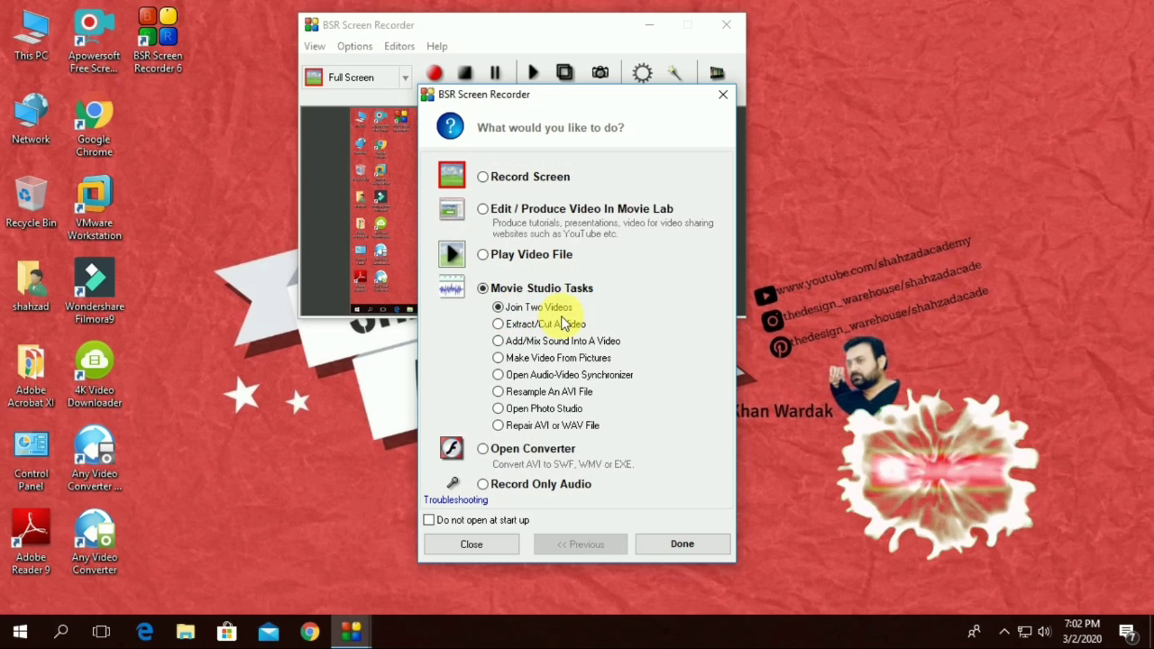
left_click(683, 545)
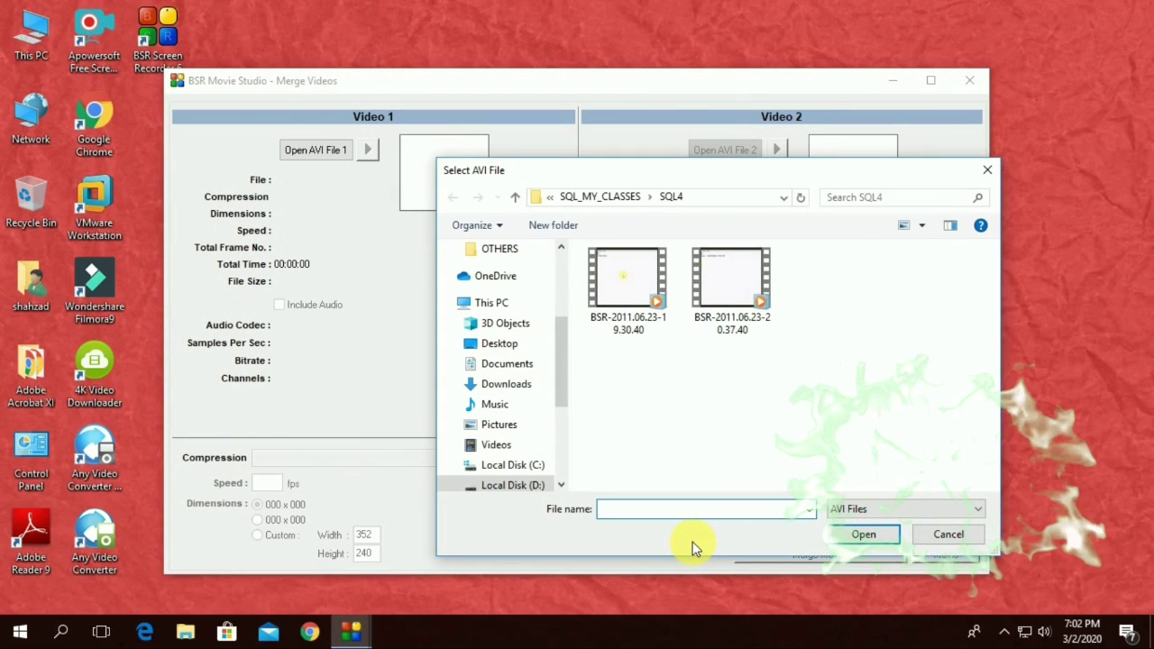
left_click(947, 535)
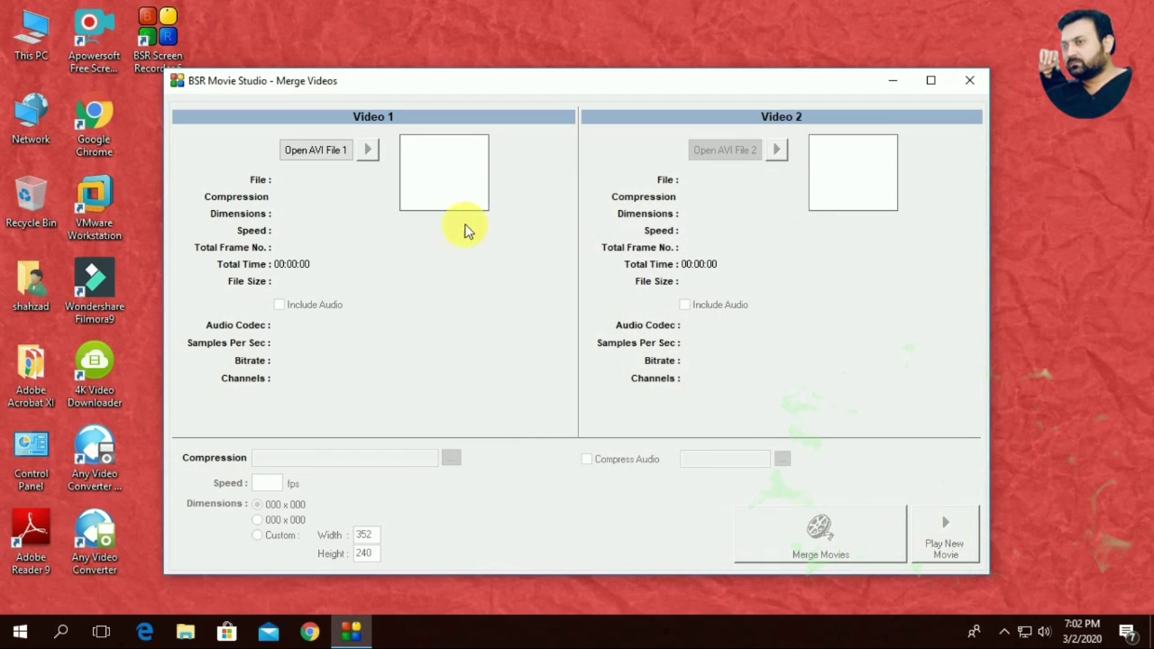
Step: Load BSR-2011.06.23-19.30.40 as Video 1 and BSR-2011.06.23-20.37.40 as Video 2 for merging
left_click(315, 149)
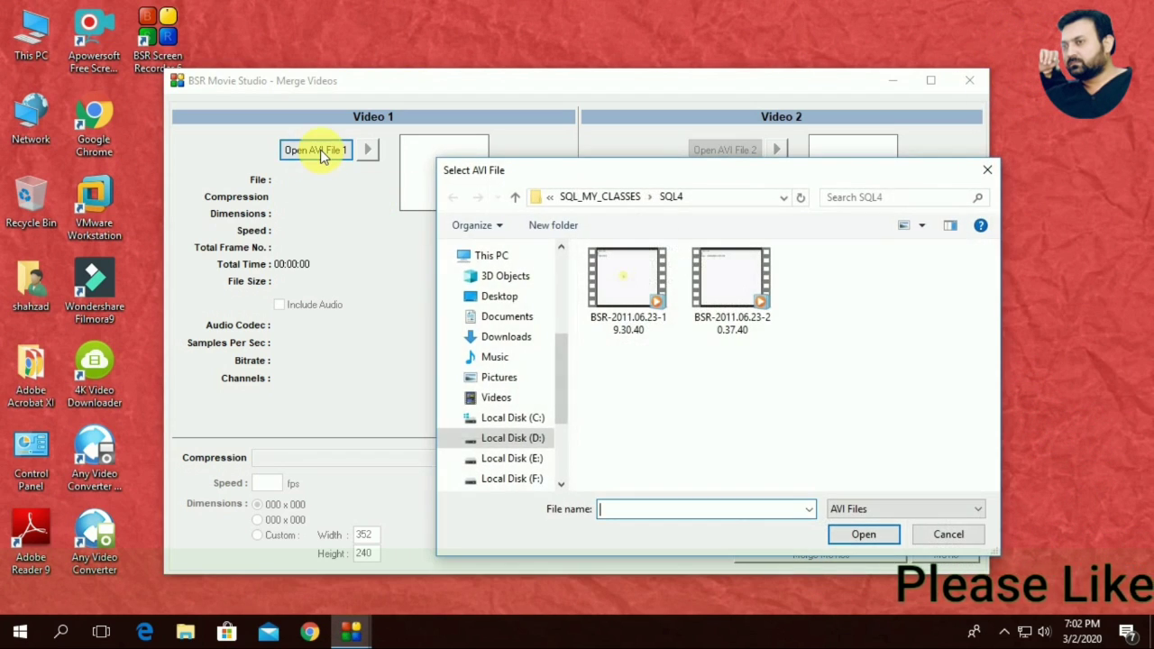
left_click(643, 279)
left_click(863, 535)
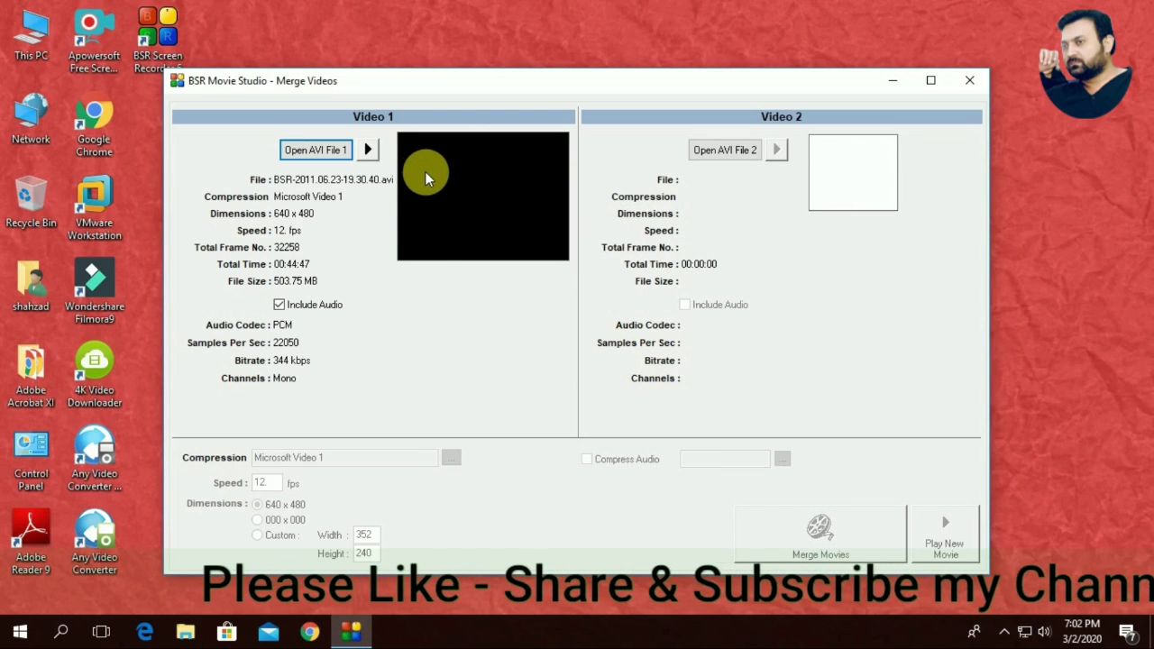
left_click(726, 149)
left_click(731, 281)
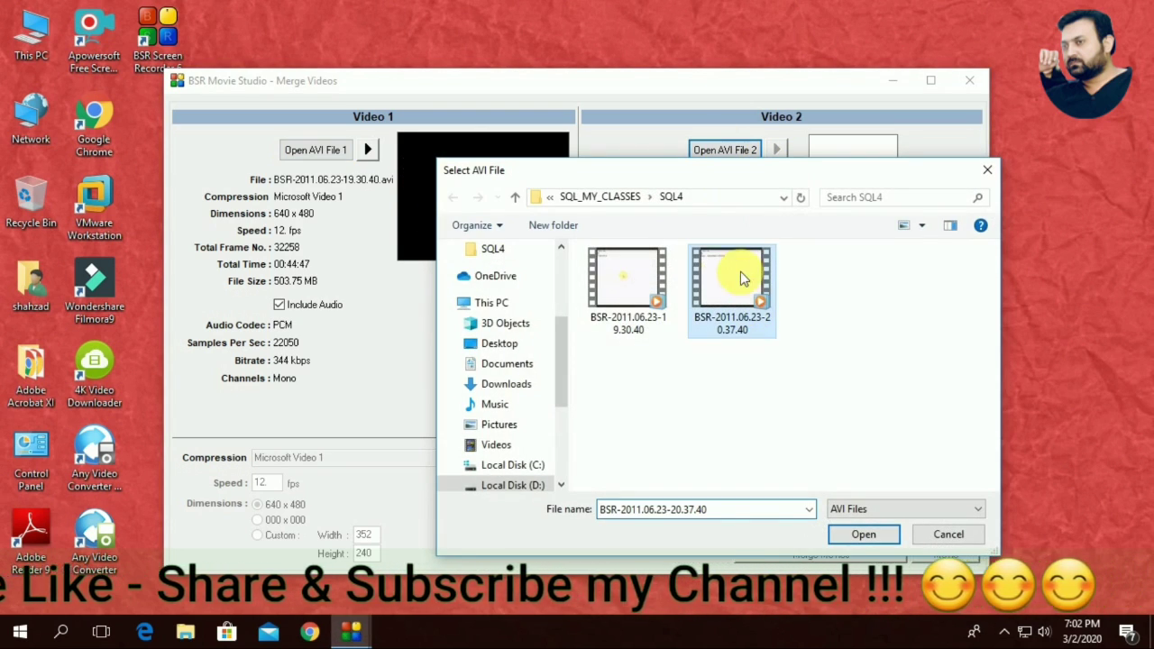
left_click(866, 536)
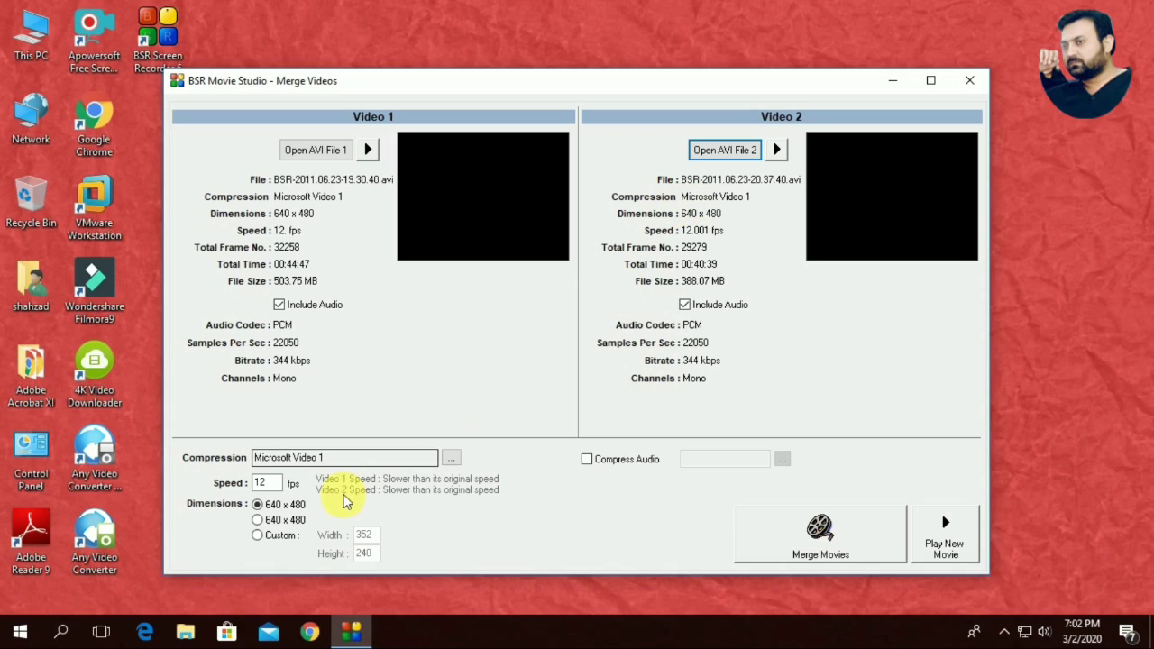
Step: Choose the custom 352 x 240 output dimensions, try merging the movies, and close Merge Videos without saving
left_click(259, 536)
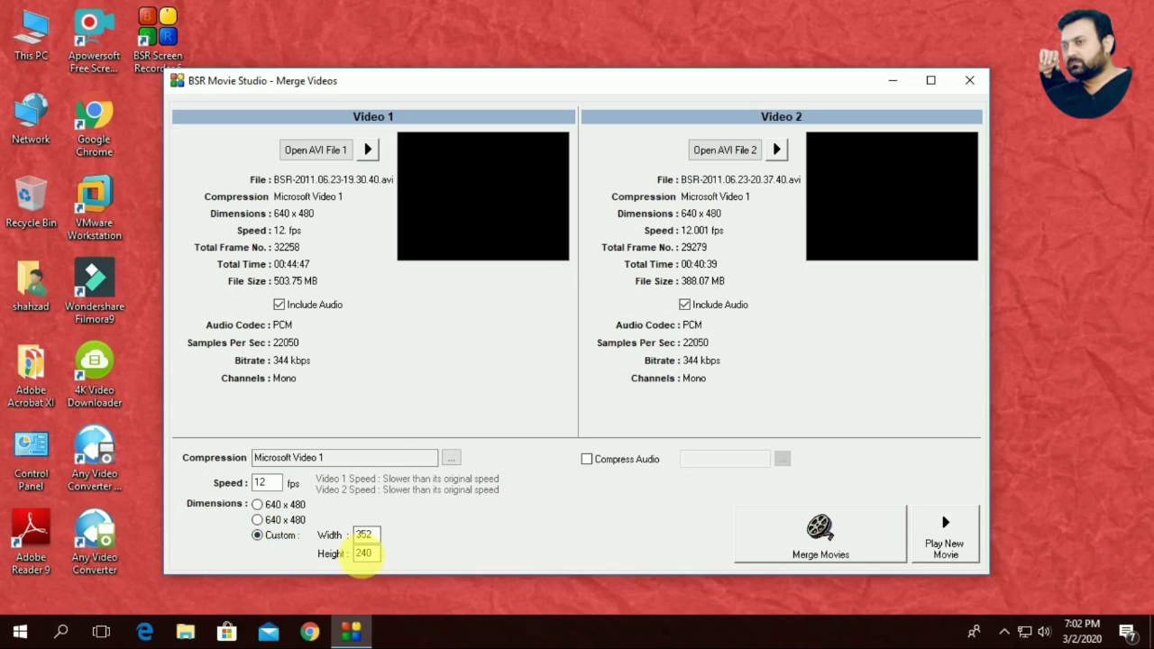
left_click(822, 539)
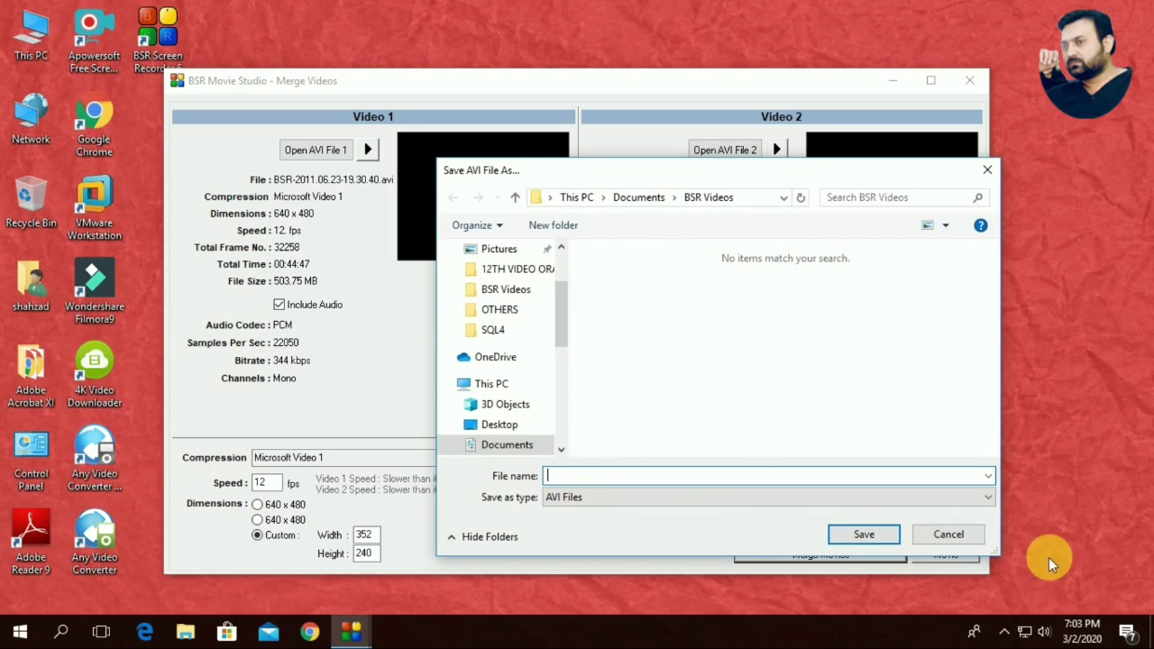
left_click(948, 534)
left_click(969, 80)
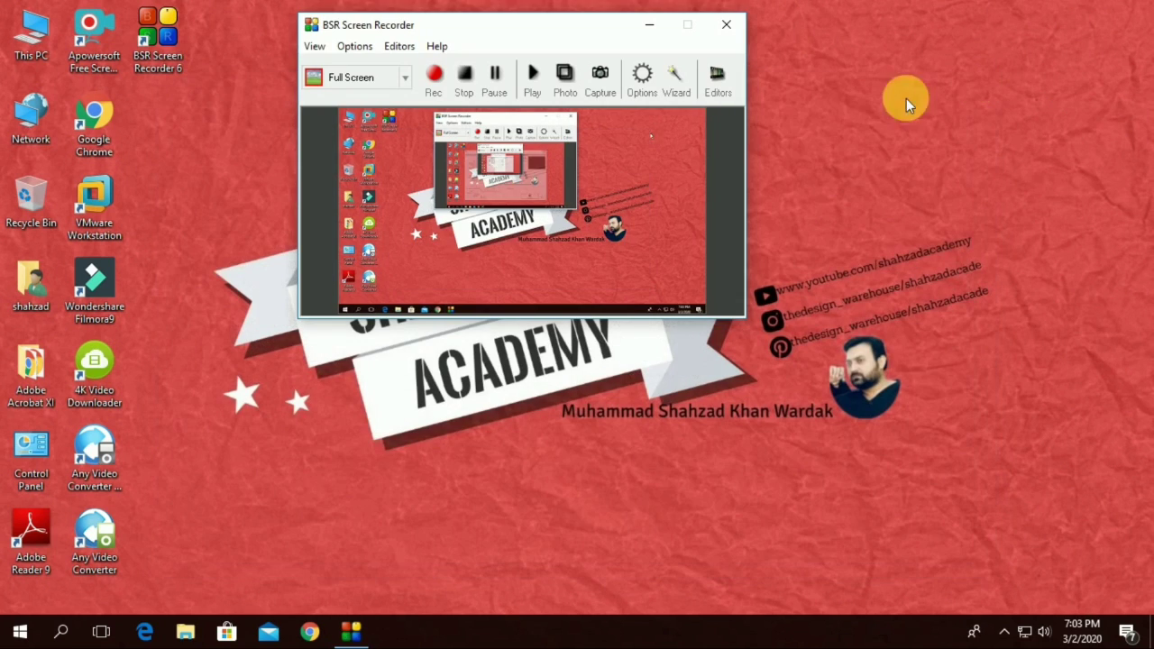
Step: Restart BSR Screen Recorder, accept the registration notice, and close the purchase web page it opens
left_click(726, 24)
double_click(143, 53)
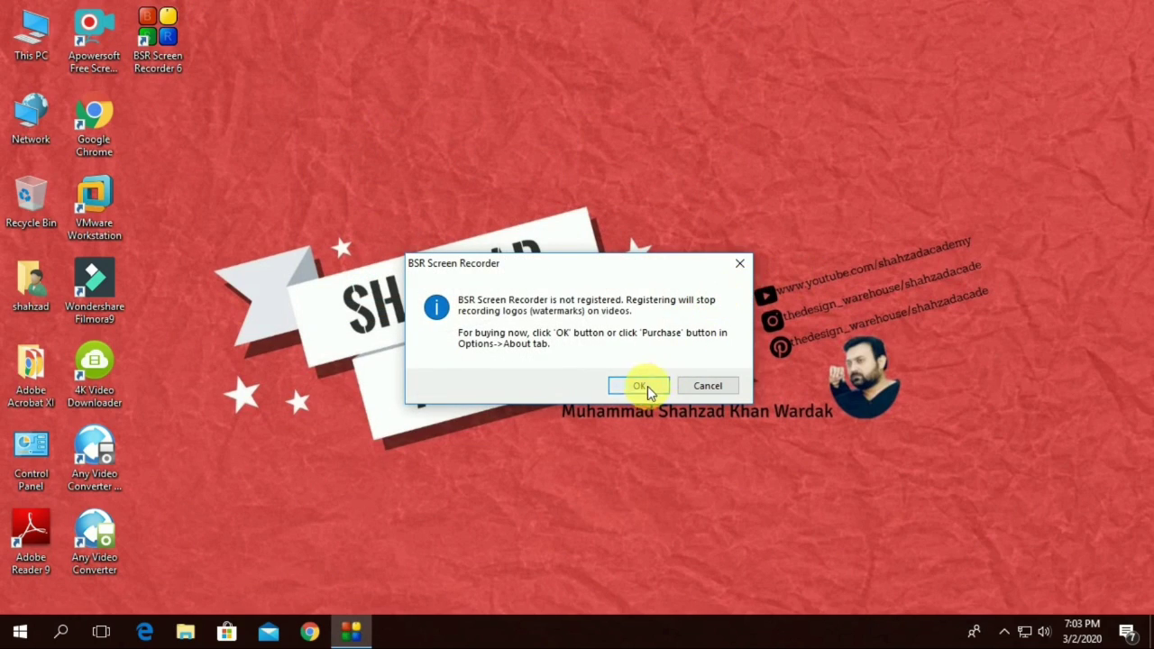
left_click(641, 386)
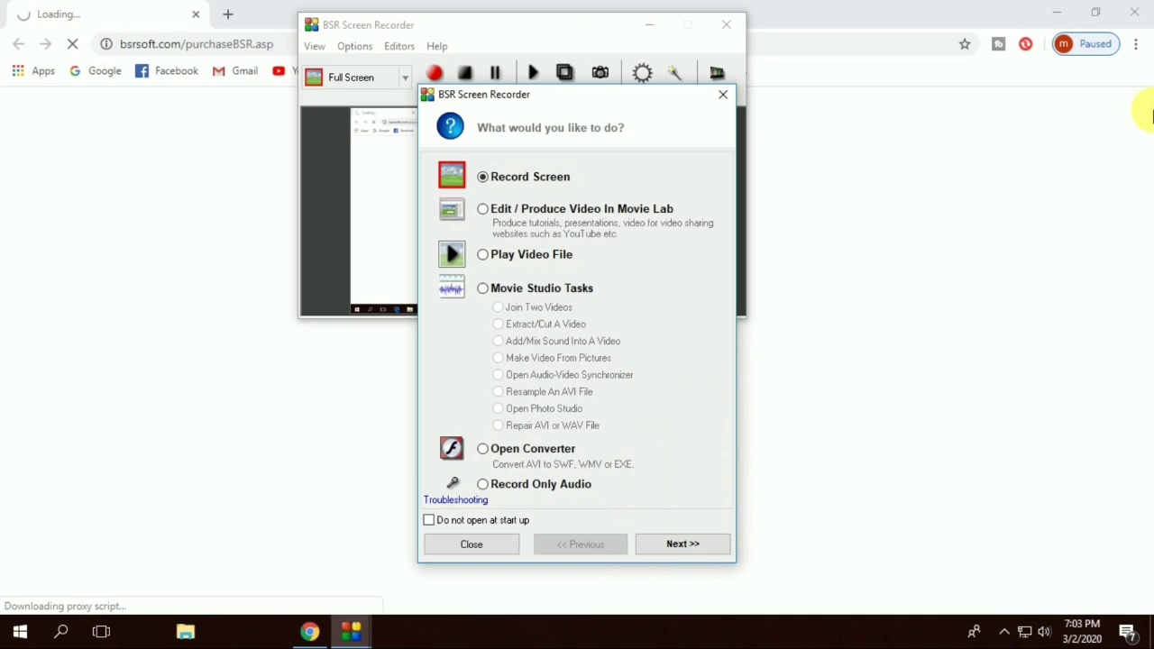
left_click(1134, 12)
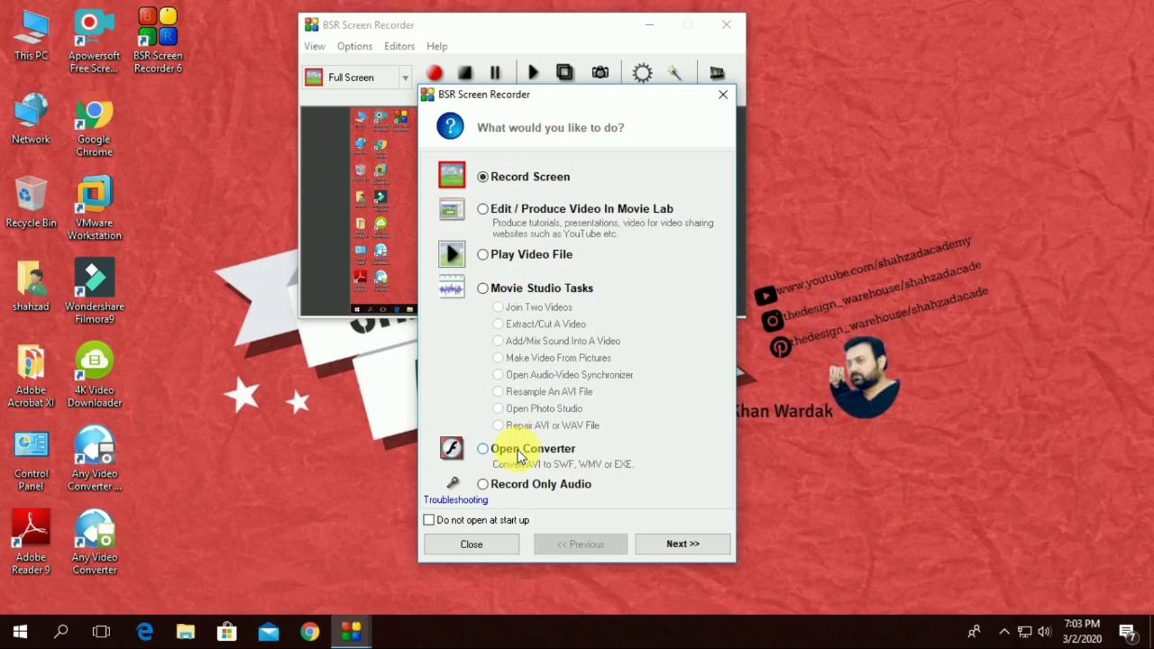
Step: Proceed with Record Screen in the start-up wizard and choose A Window as the recording mode
left_click(520, 452)
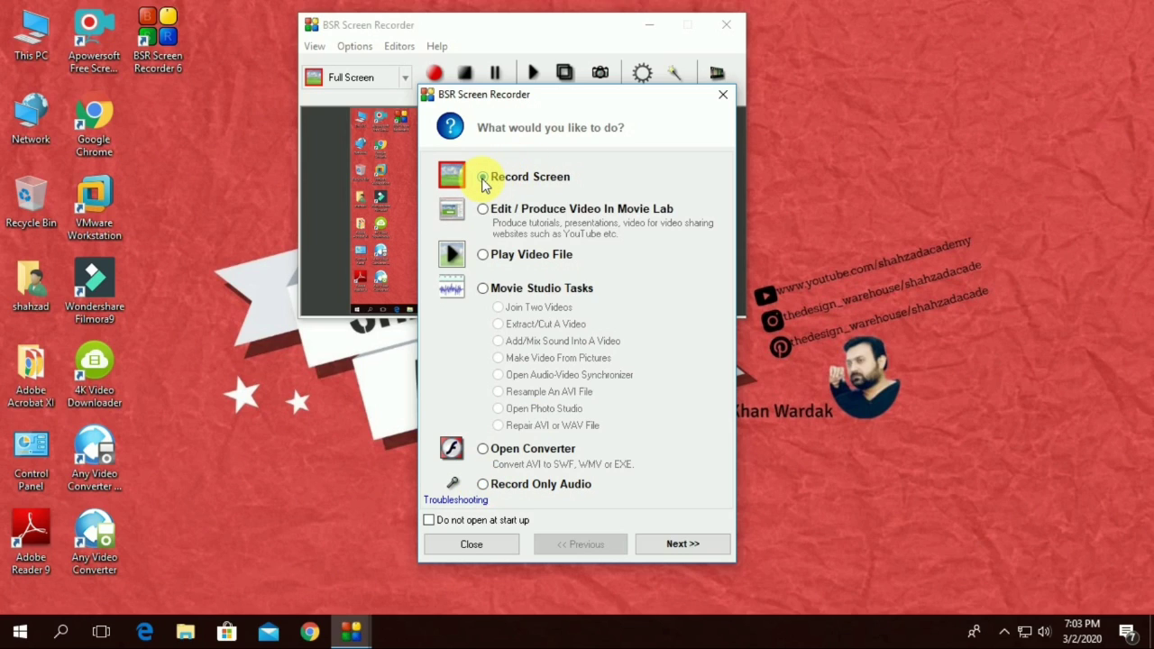
left_click(682, 544)
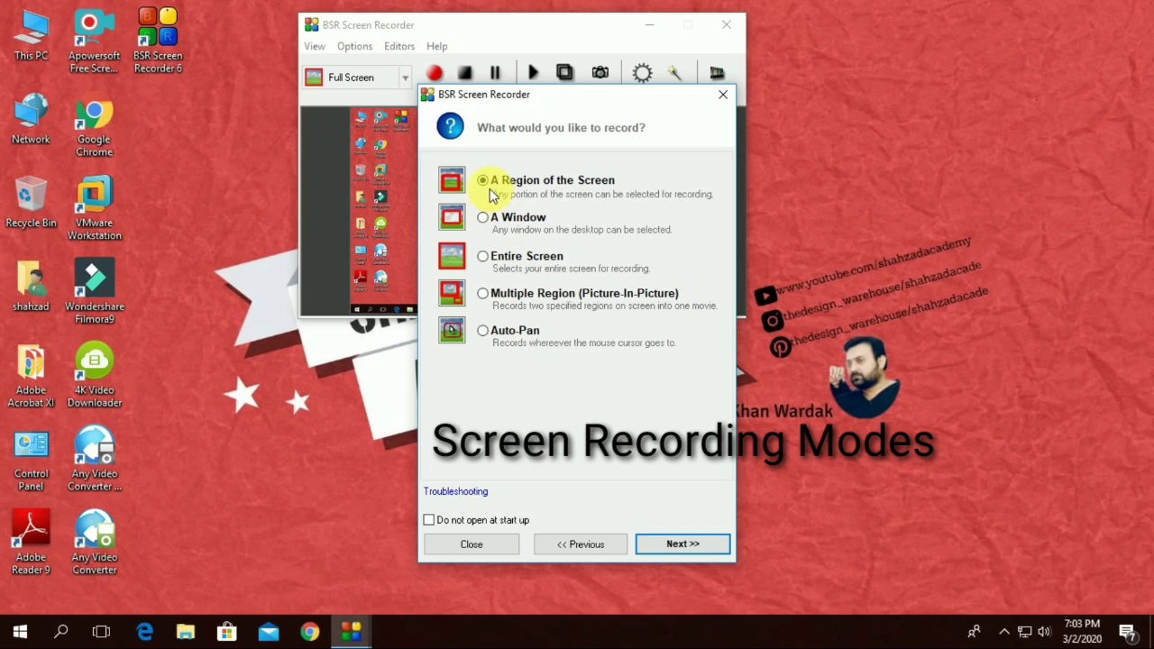
left_click_drag(794, 67, 1150, 338)
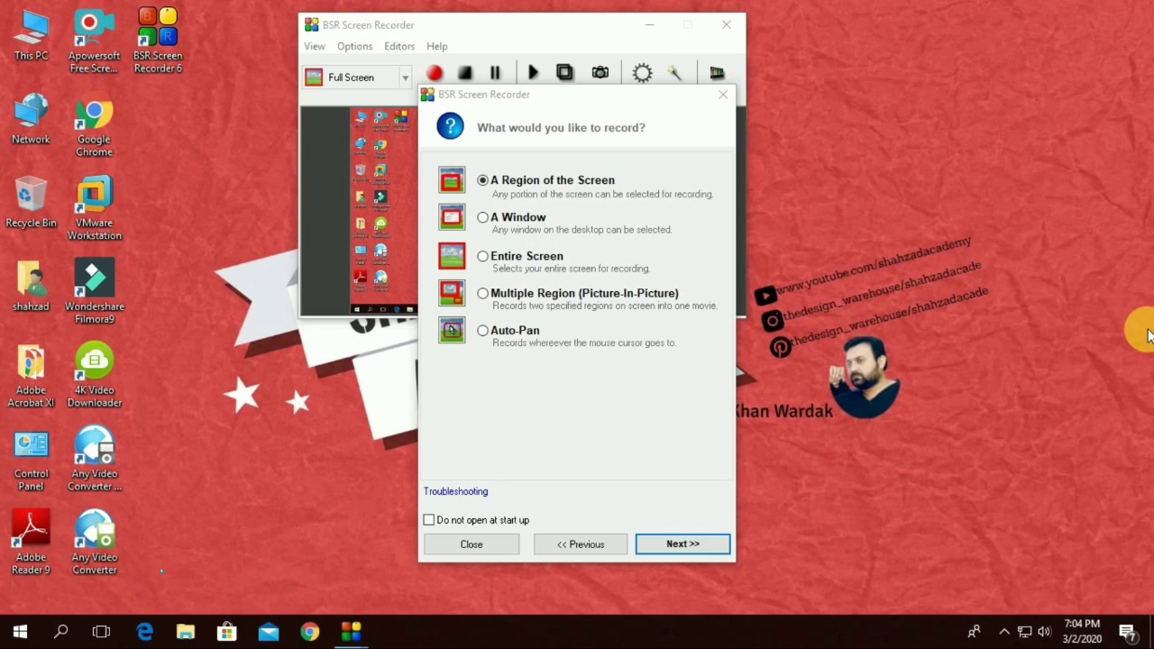
left_click(485, 219)
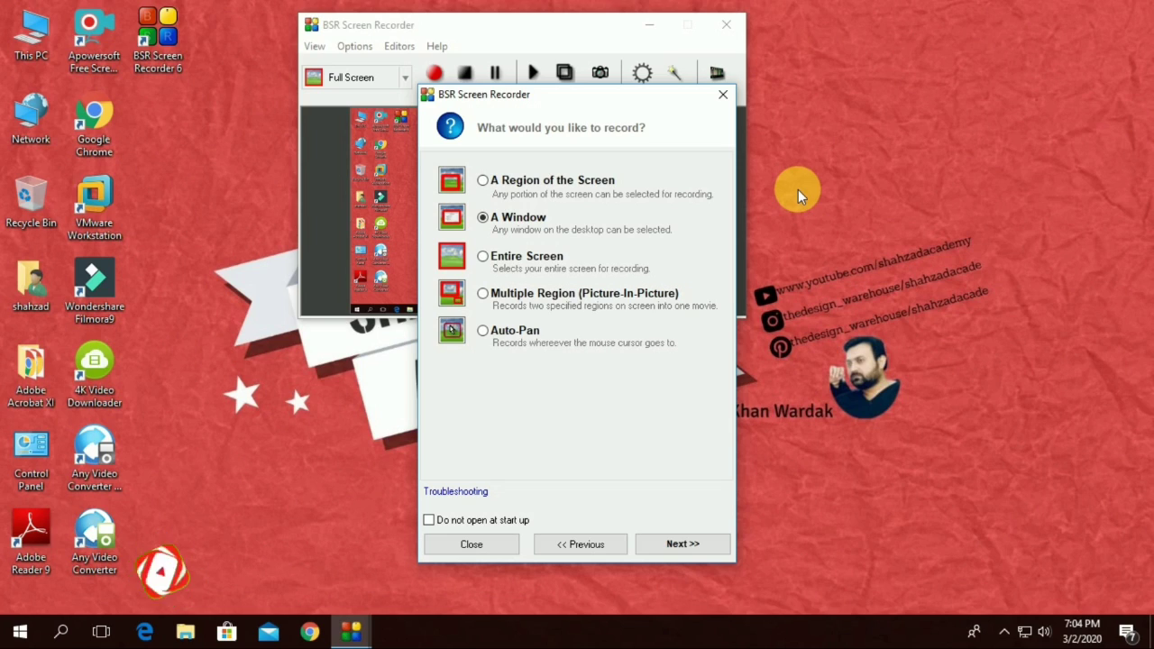
Step: Try the Entire Screen, Multiple Region (Picture-In-Picture) and Auto-Pan recording modes in turn
left_click(484, 257)
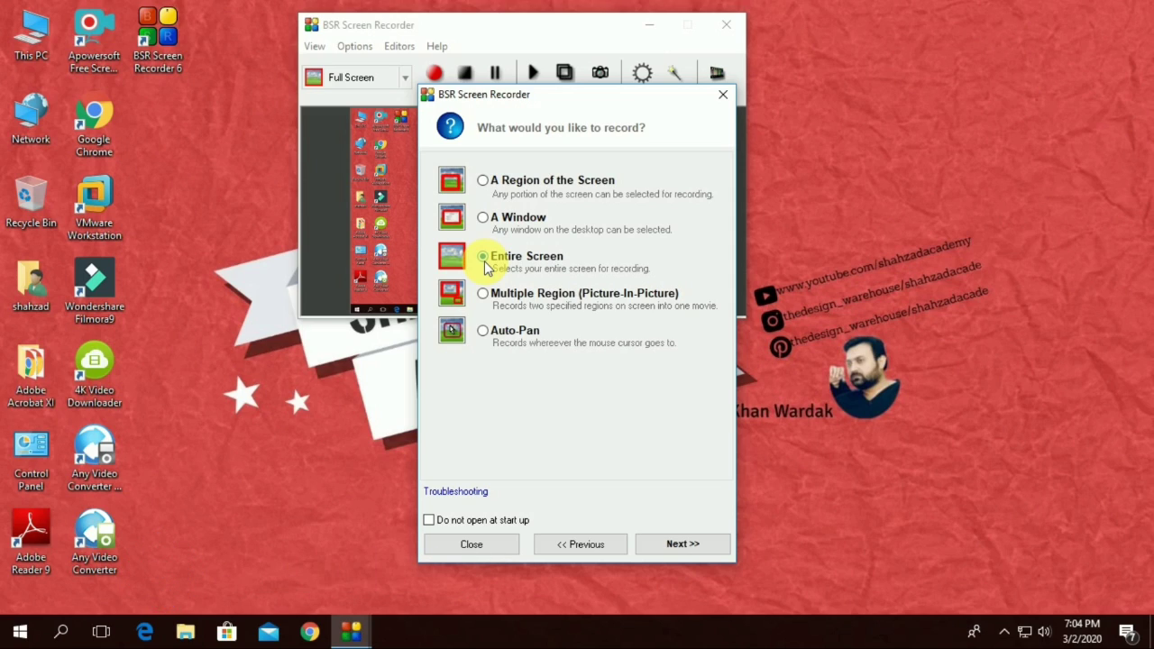
left_click(483, 294)
left_click_drag(813, 128, 937, 235)
left_click_drag(854, 317, 994, 491)
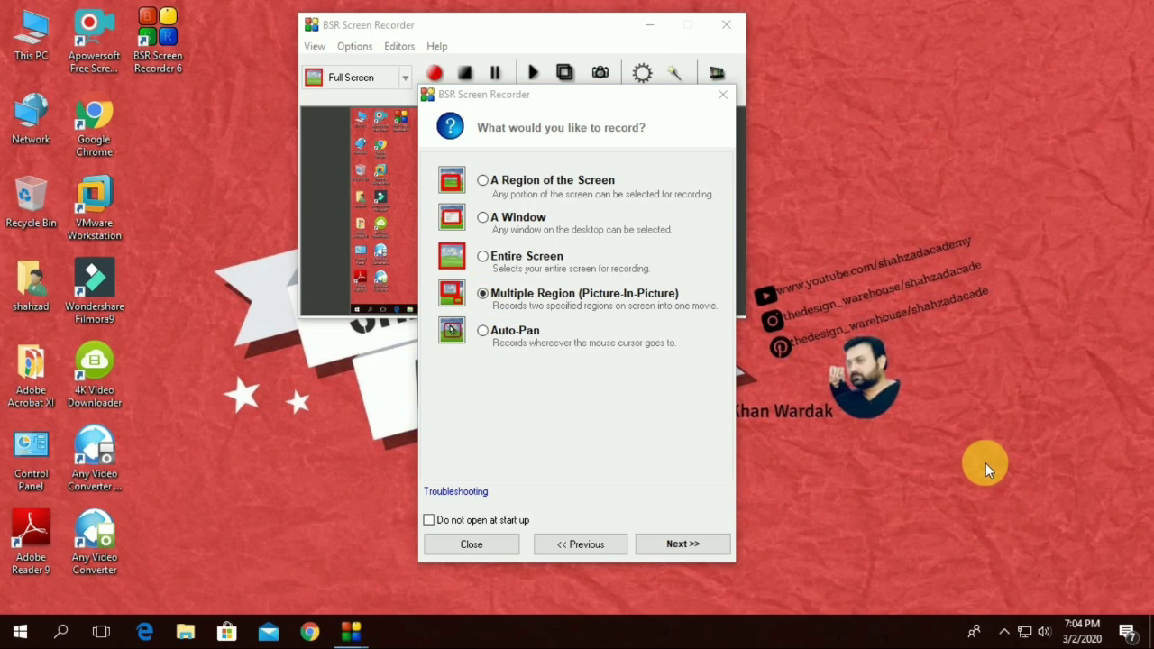
left_click(483, 331)
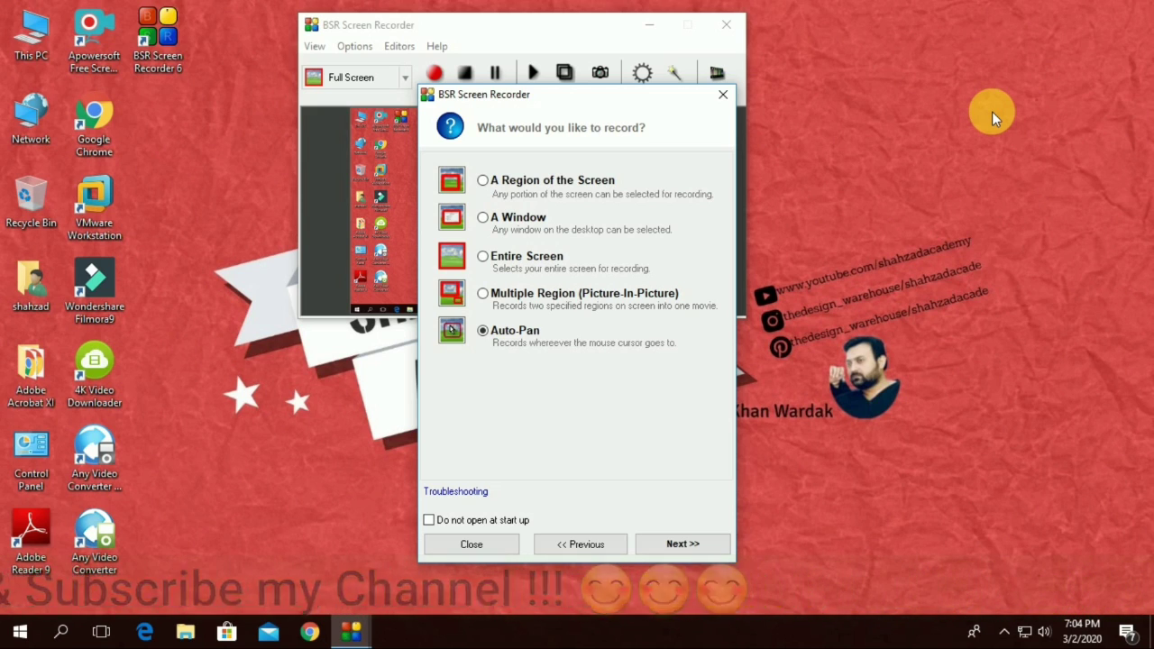
Step: Choose Entire Screen as the recording mode and set the output video size to 100% of the original
left_click(484, 258)
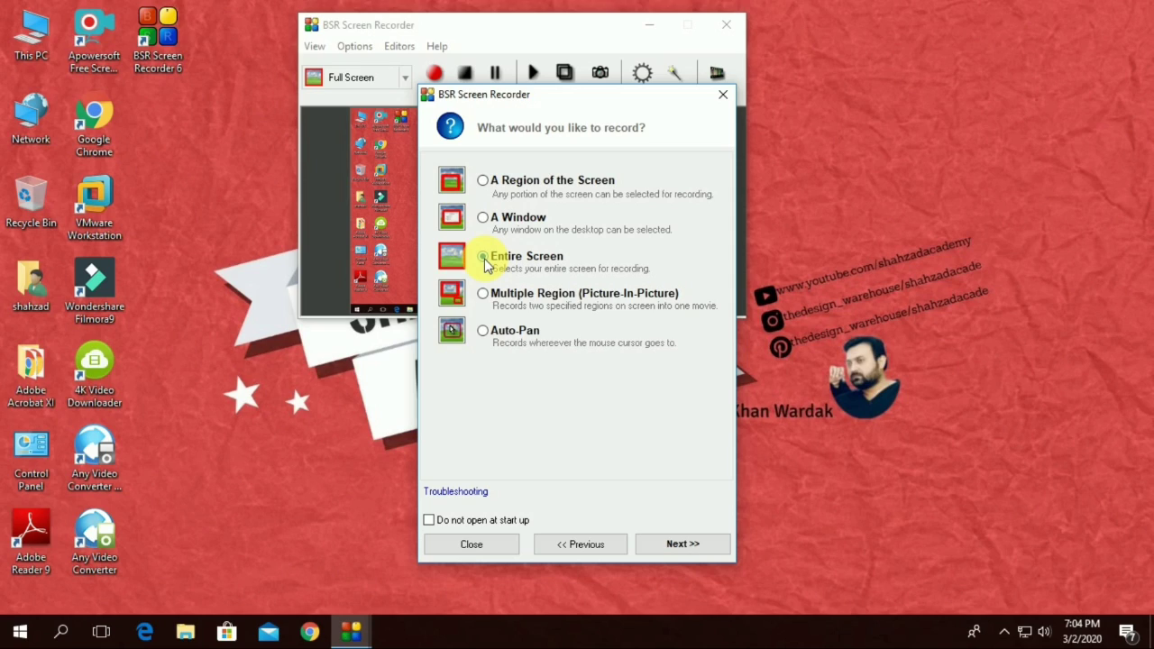
left_click(690, 546)
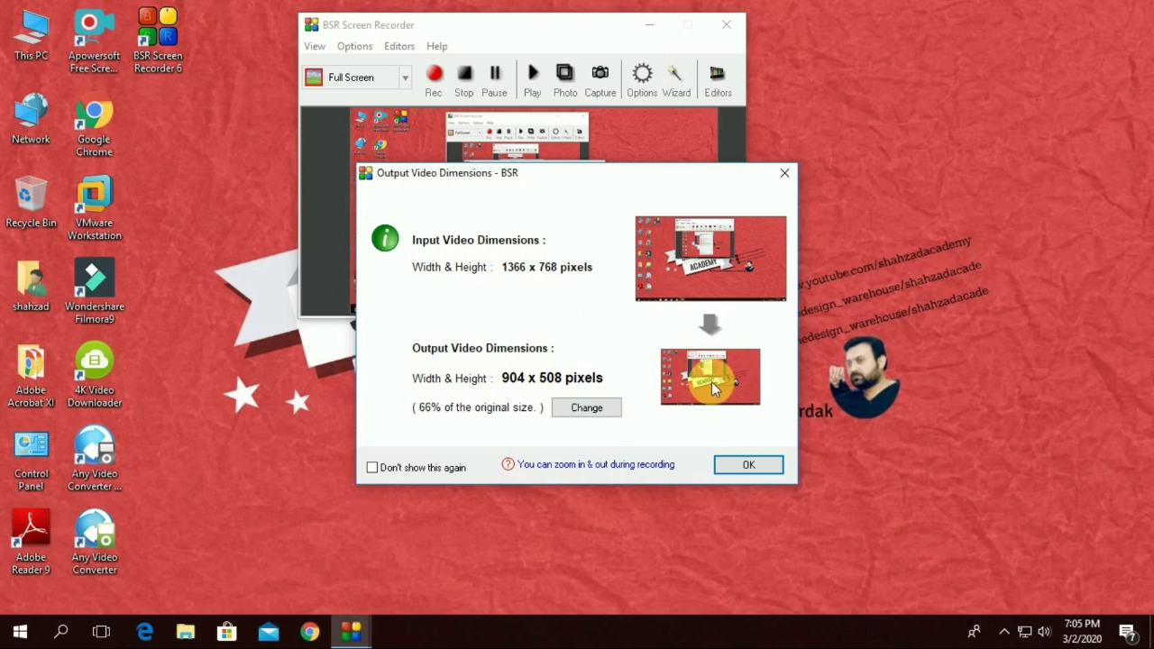
left_click(588, 408)
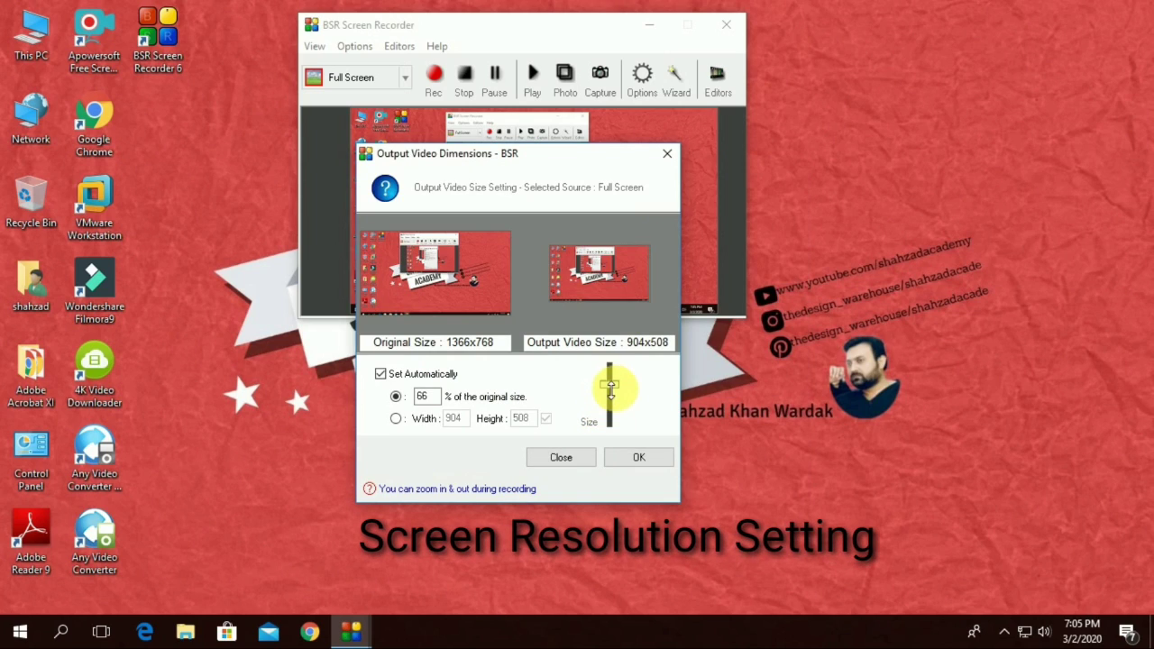
left_click_drag(609, 382, 610, 361)
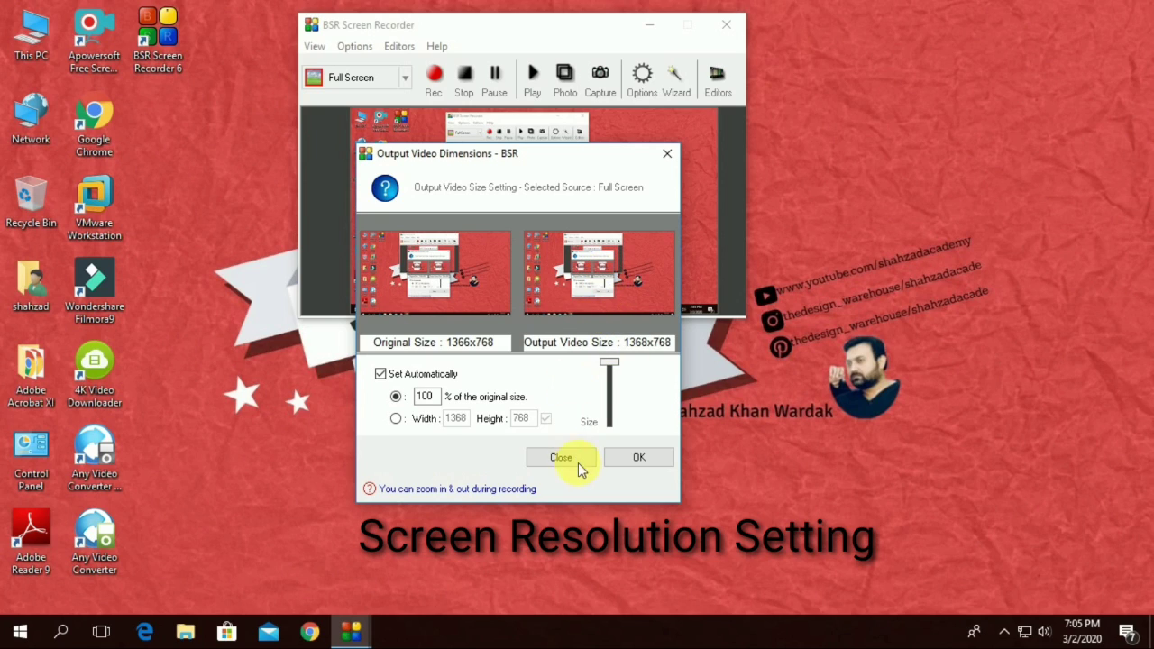
left_click(649, 460)
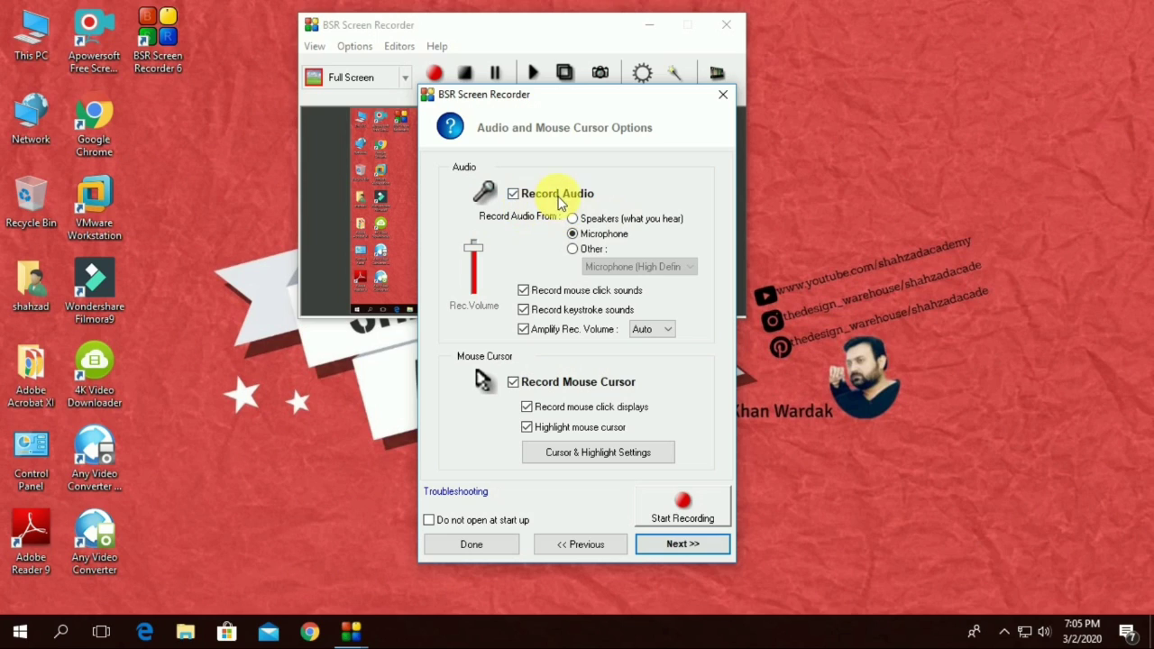
Step: Set the audio source to Other with the second Microphone (High Definition) device and try adjusting the recording volume
left_click(577, 248)
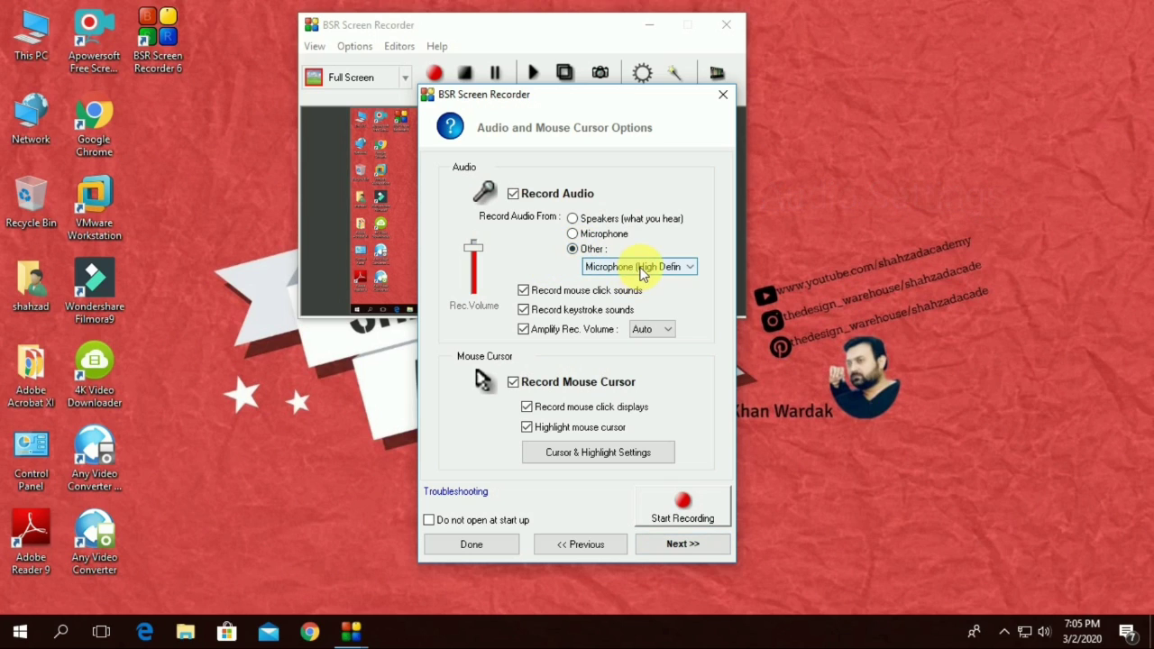
left_click(642, 267)
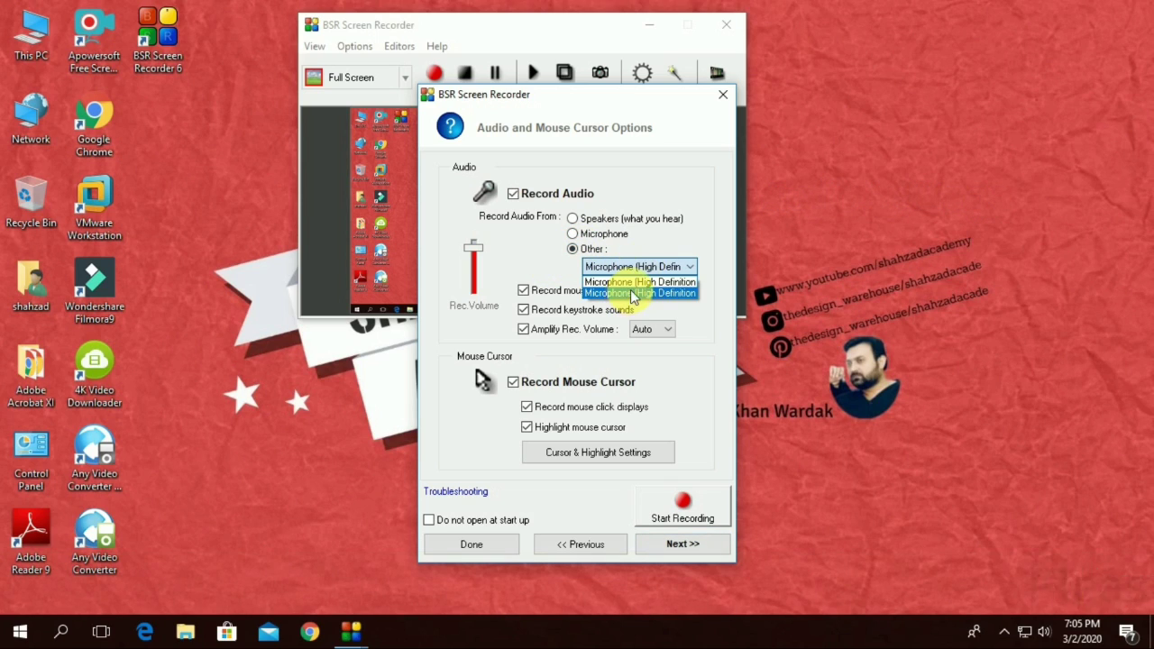
left_click(637, 294)
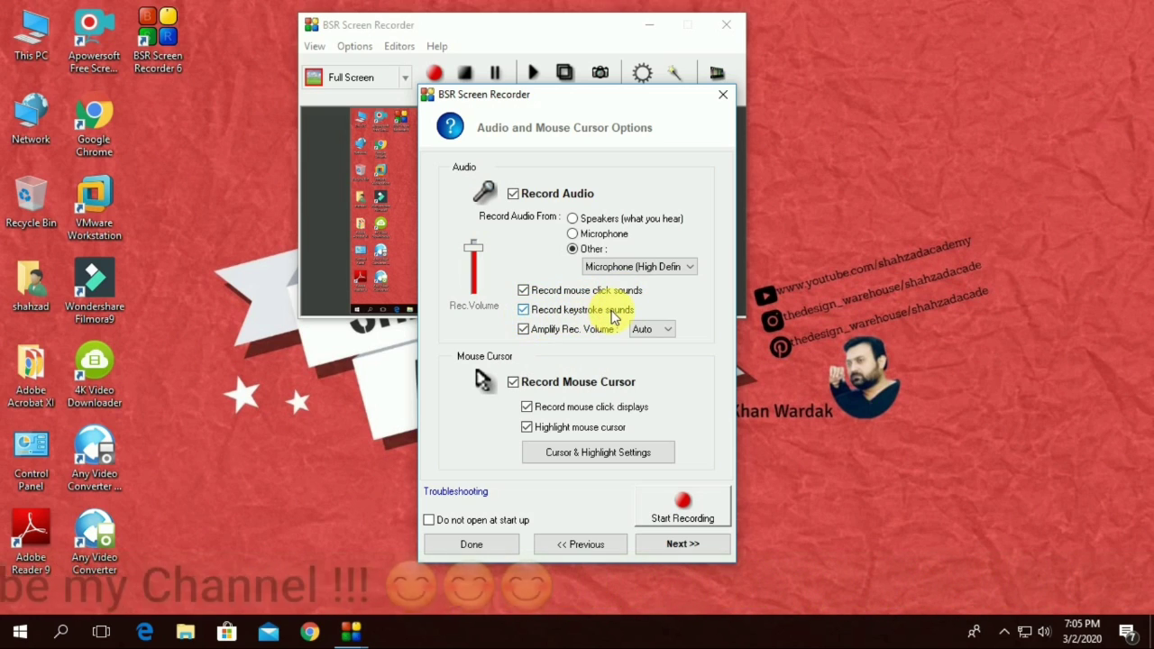
left_click_drag(472, 251, 475, 263)
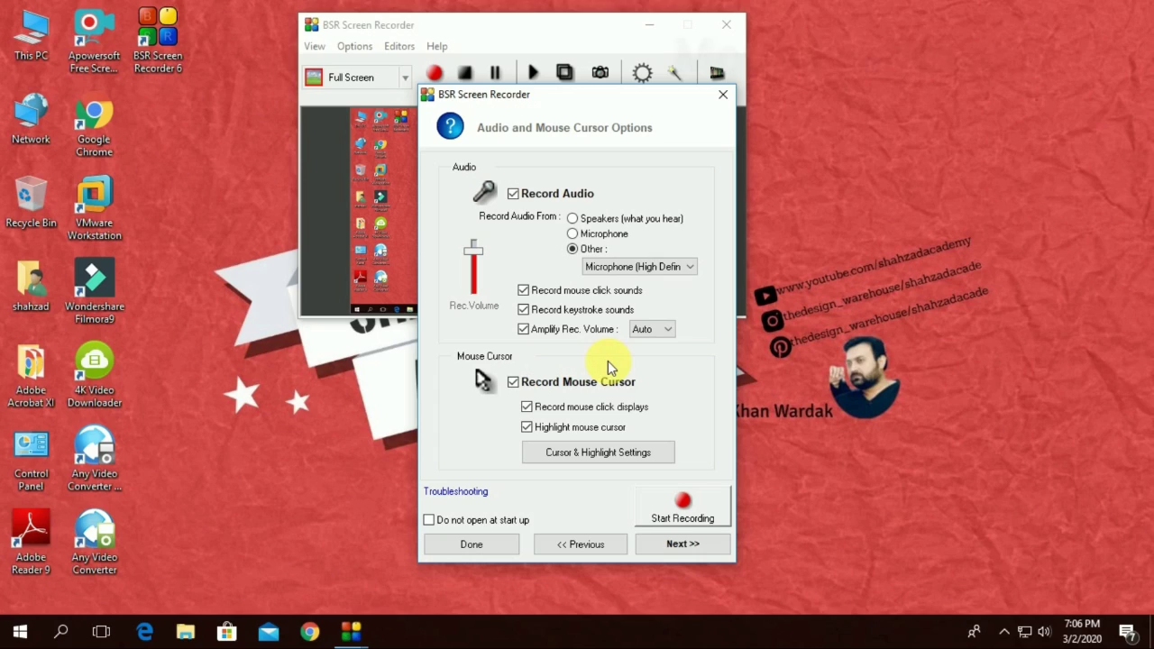
Step: In the cursor and highlight settings, try Animation Display and Constant Display for mouse clicks, ending with Both
left_click(607, 471)
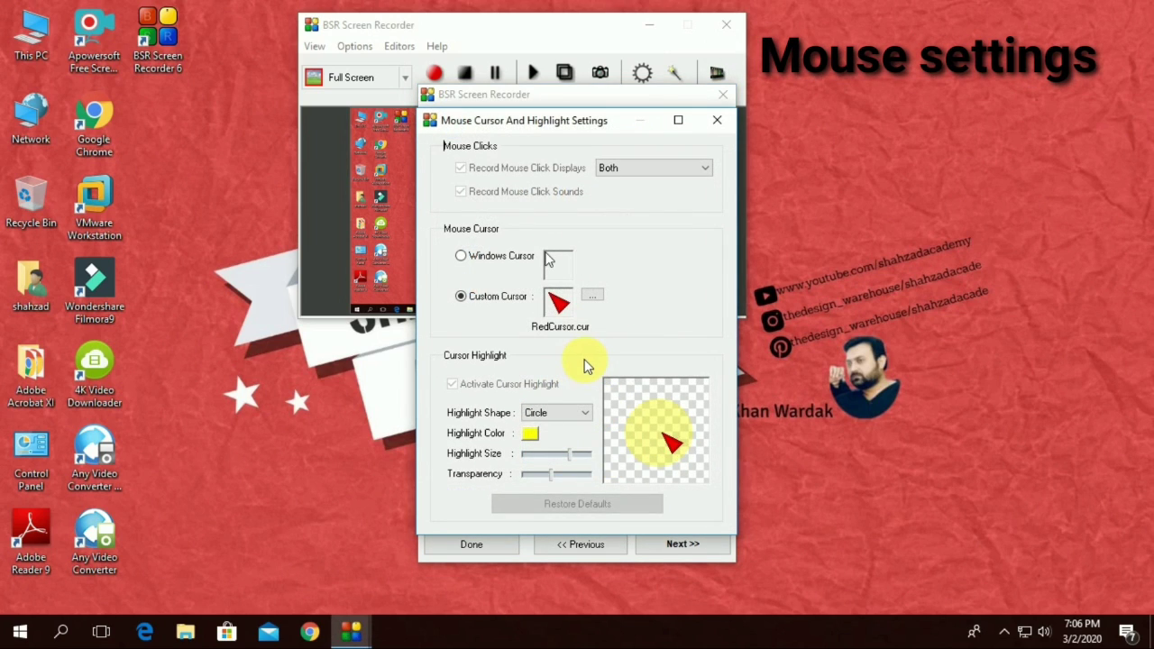
left_click(666, 171)
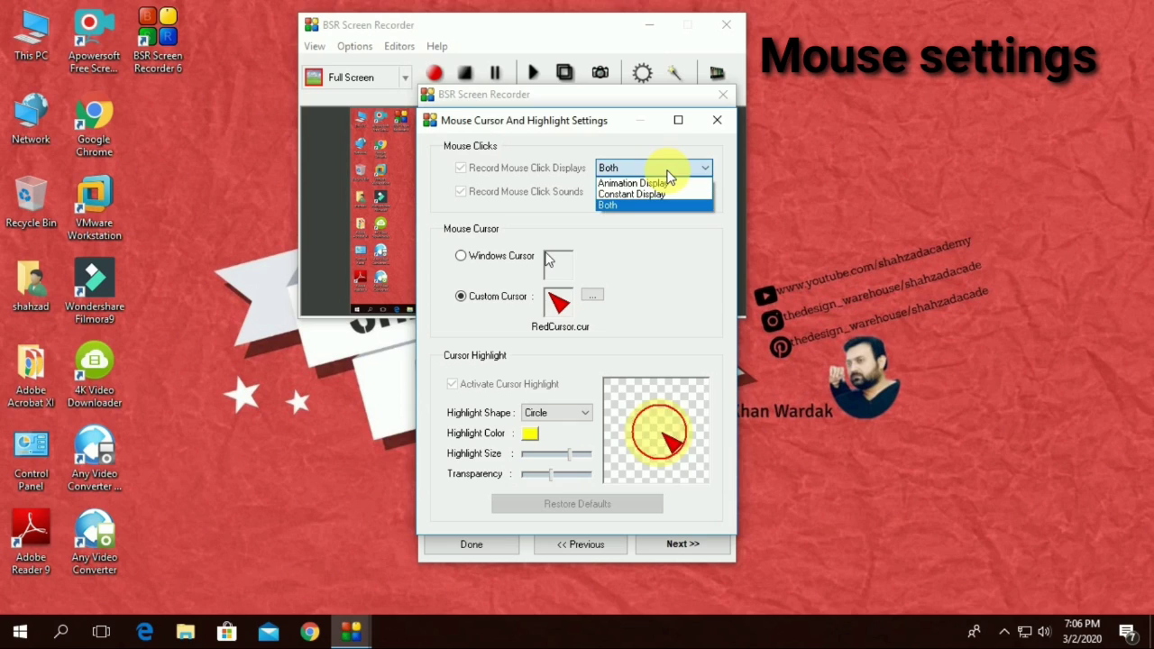
left_click(667, 182)
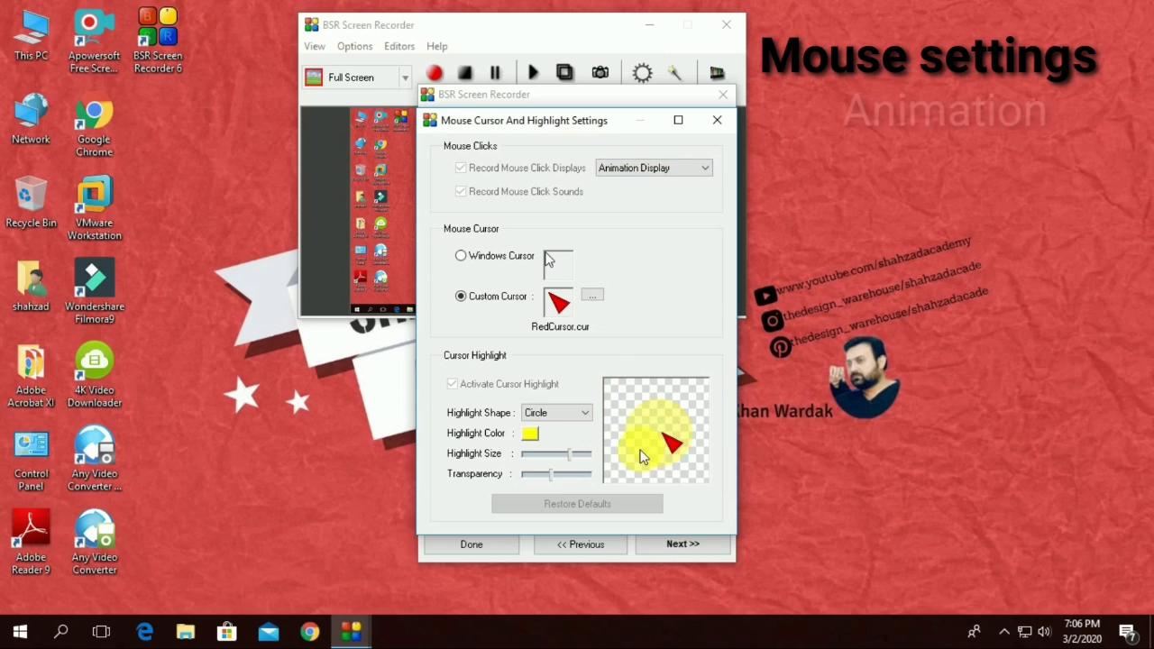
left_click(707, 173)
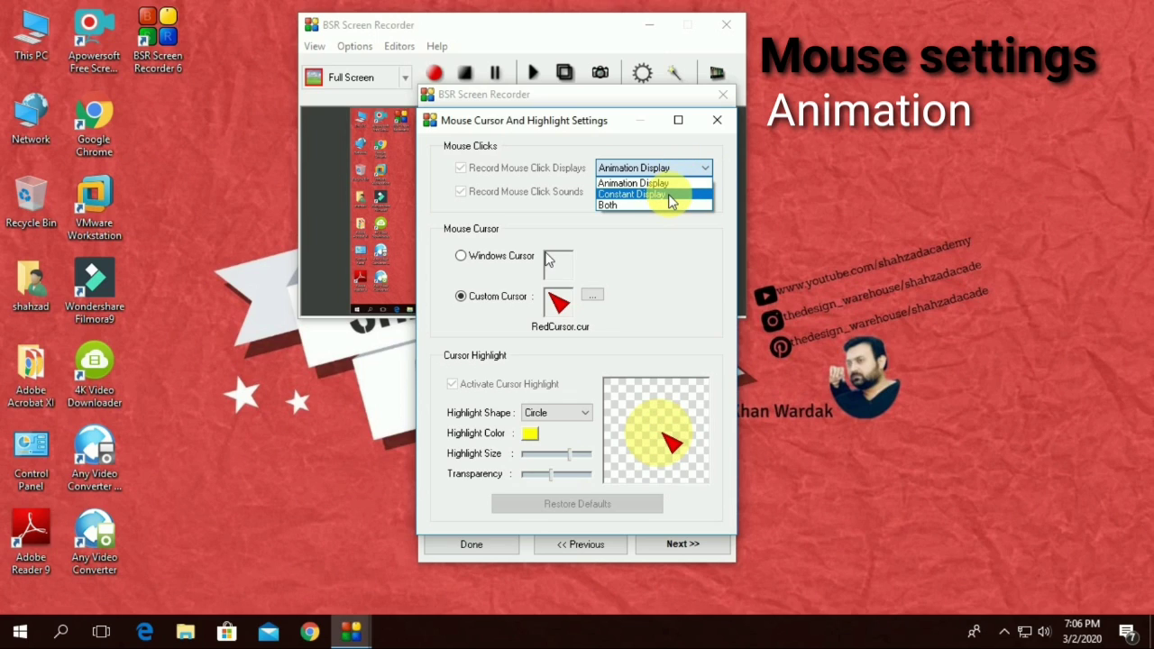
left_click(671, 197)
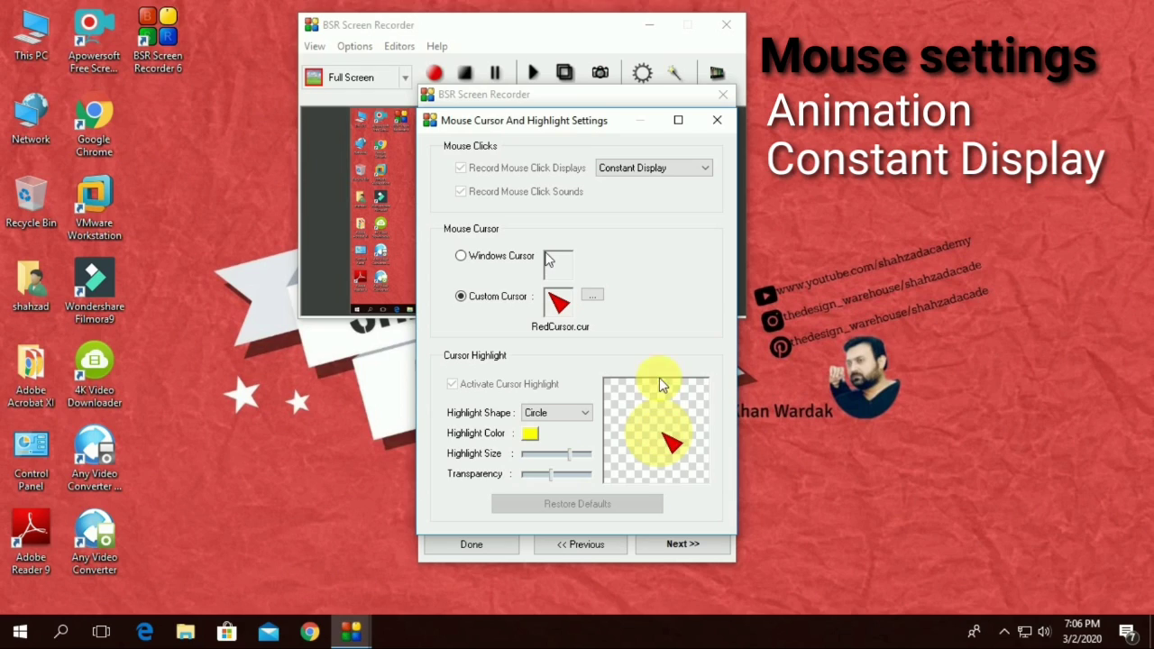
left_click(661, 169)
left_click(633, 205)
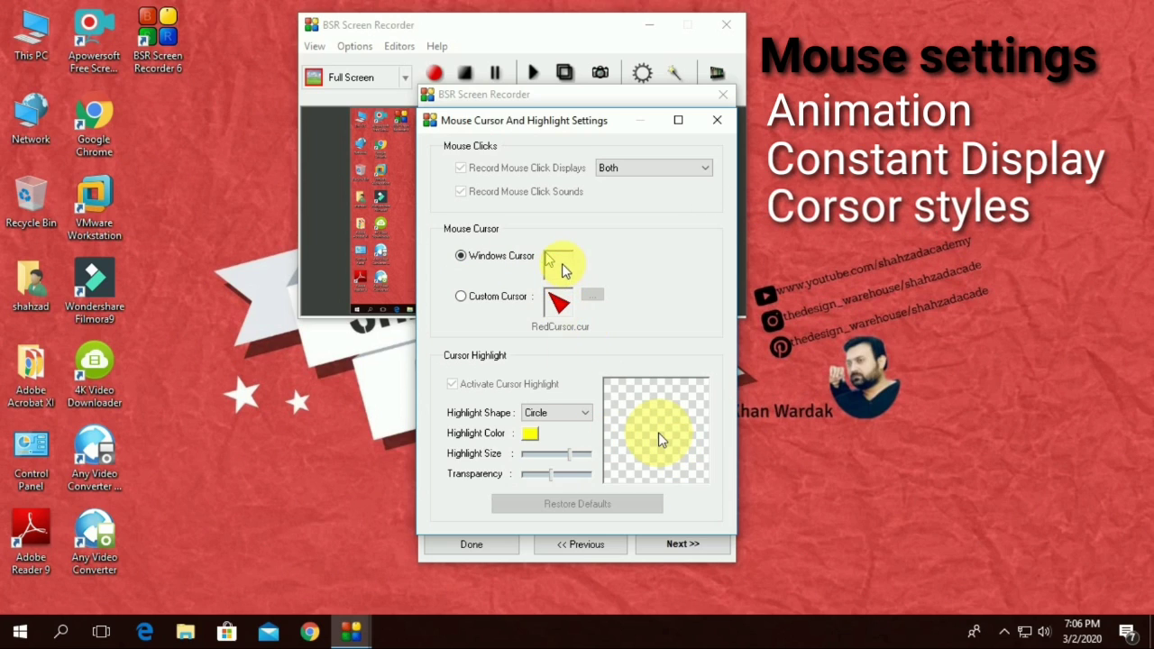
Step: Load BlueCursor as the custom cursor, but select the Windows Cursor for the recording
left_click(478, 298)
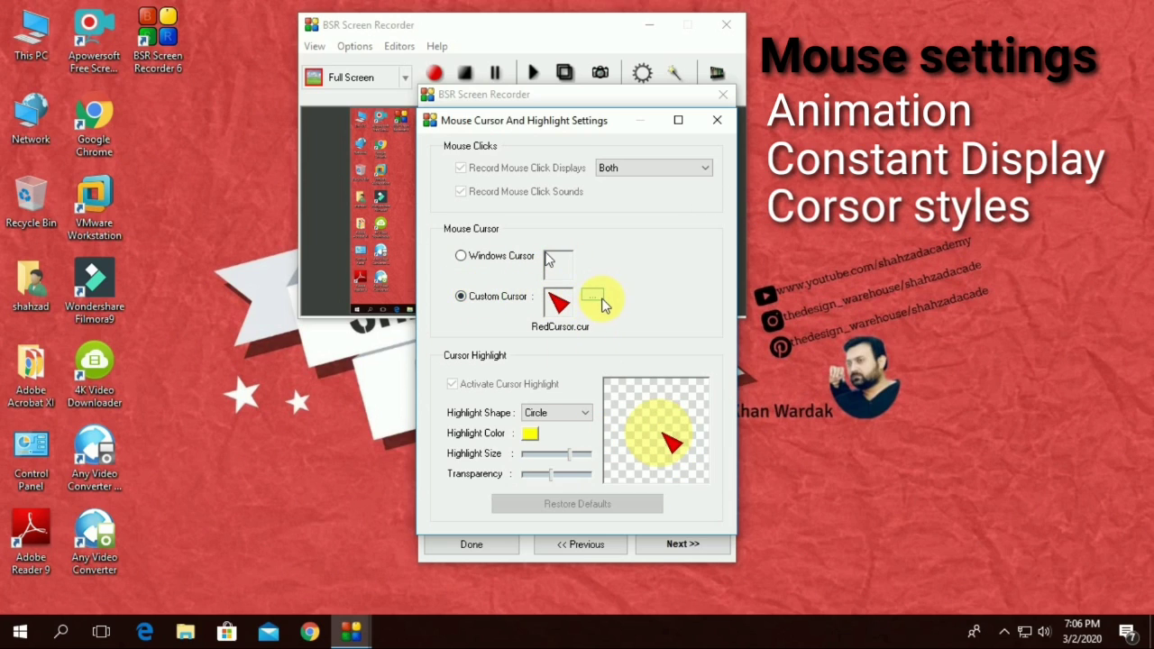
left_click(595, 297)
left_click(622, 273)
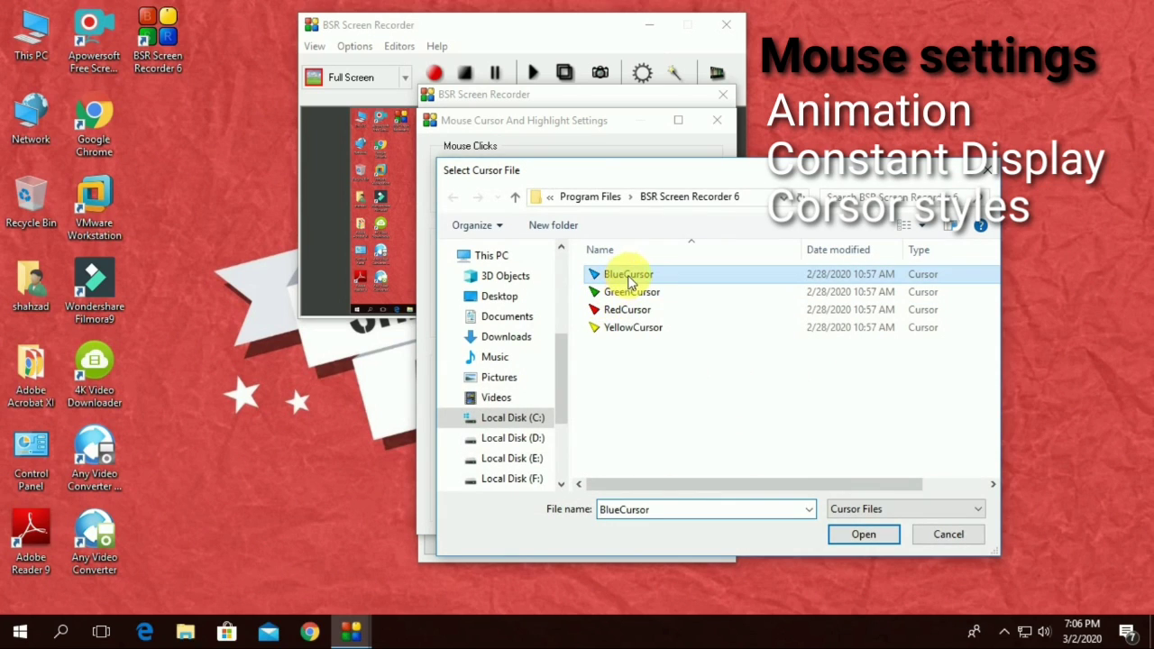
left_click(861, 537)
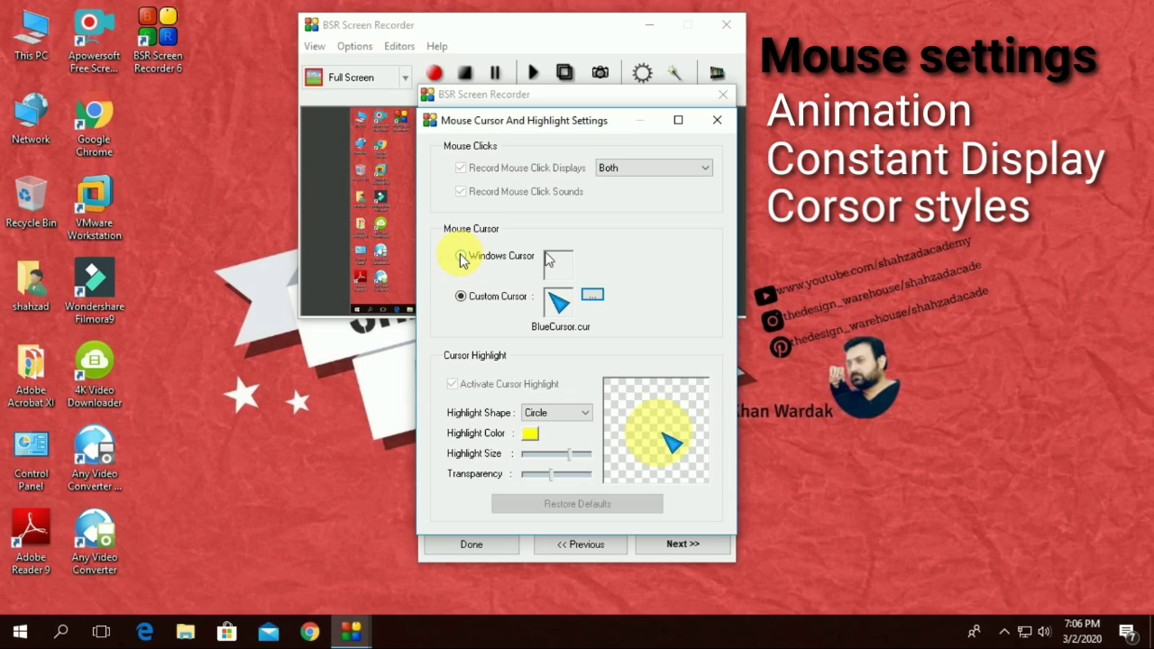
left_click(462, 260)
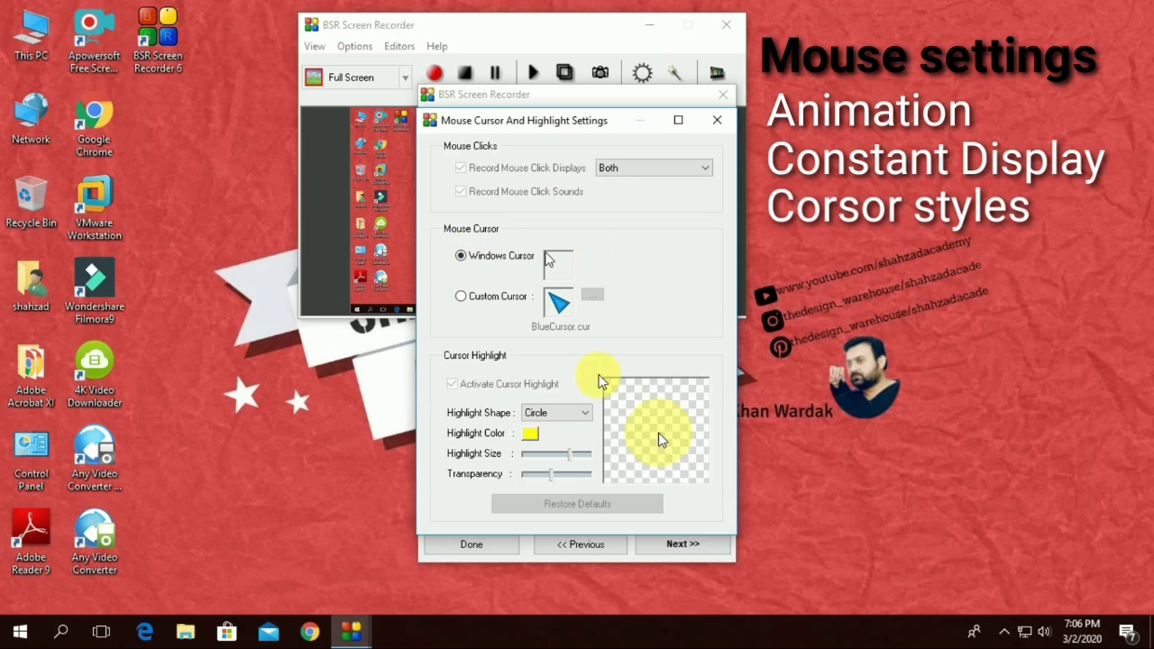
Step: Try teal as the cursor highlight color and set it back to yellow
left_click(531, 435)
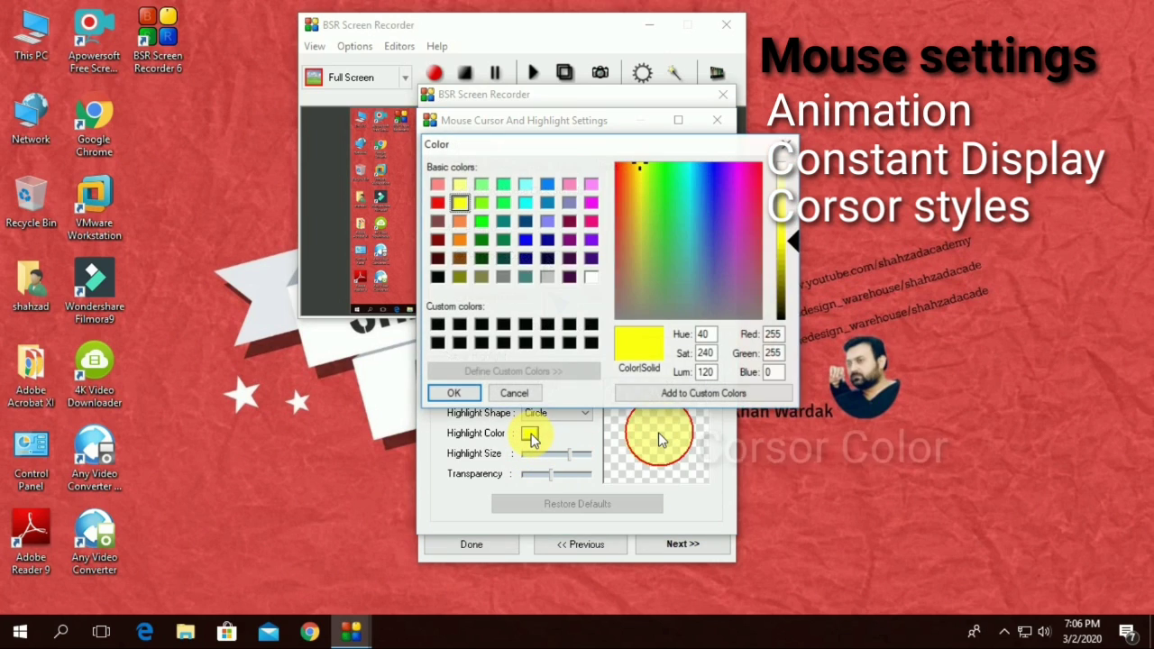
left_click(503, 220)
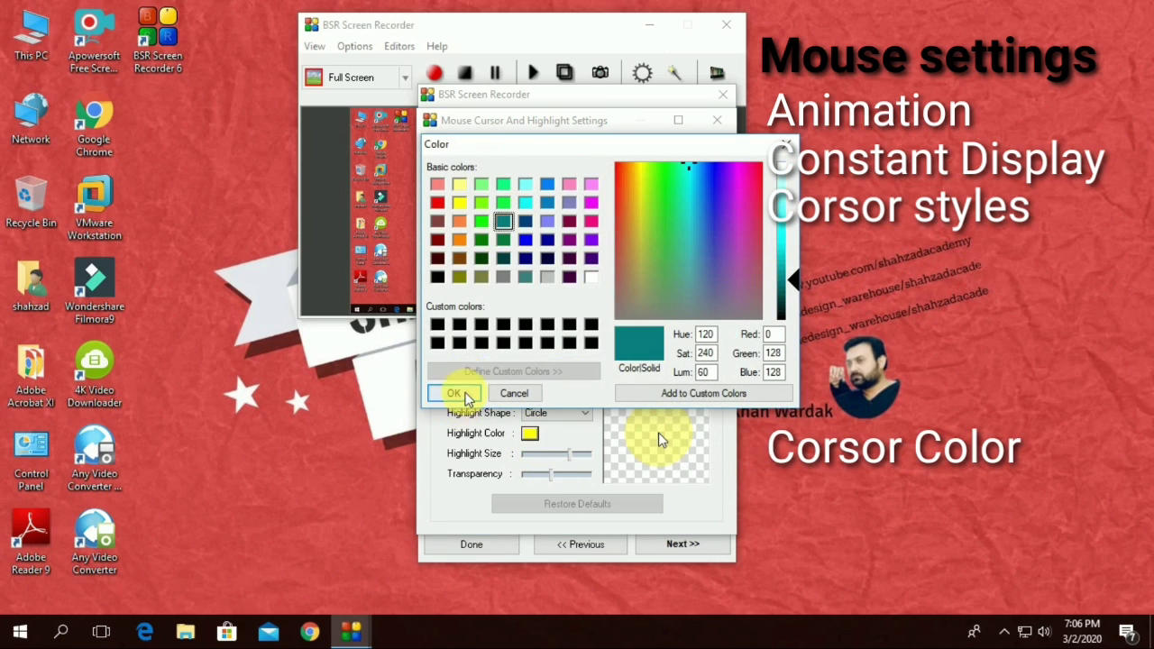
left_click(456, 393)
left_click(530, 434)
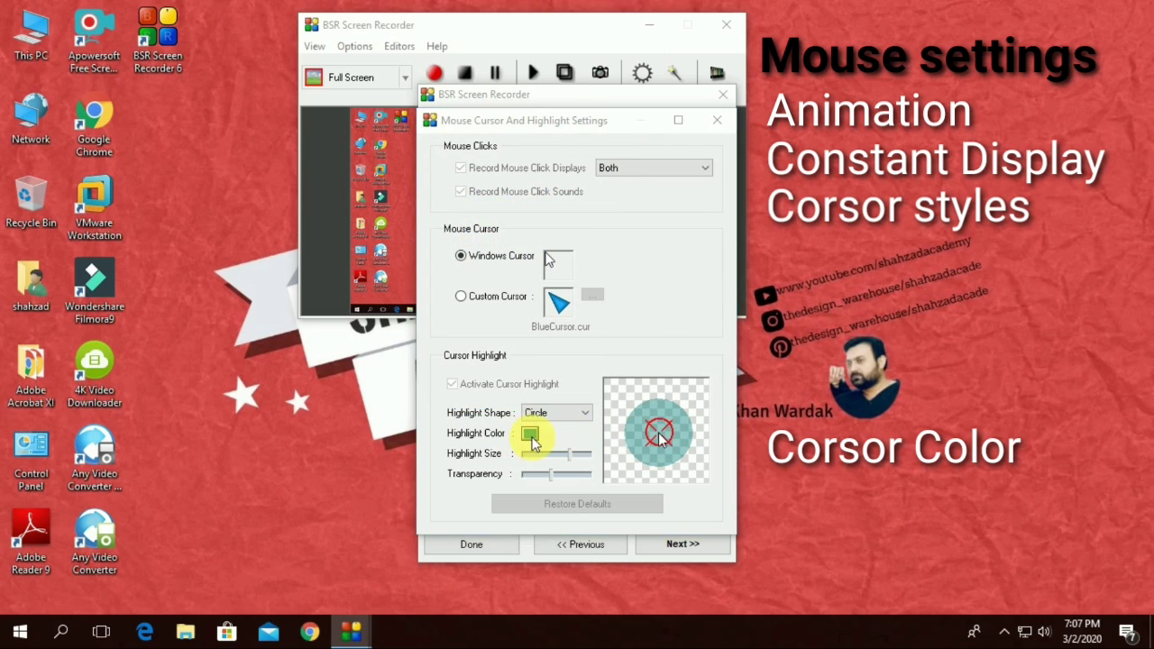
left_click(459, 202)
left_click(455, 393)
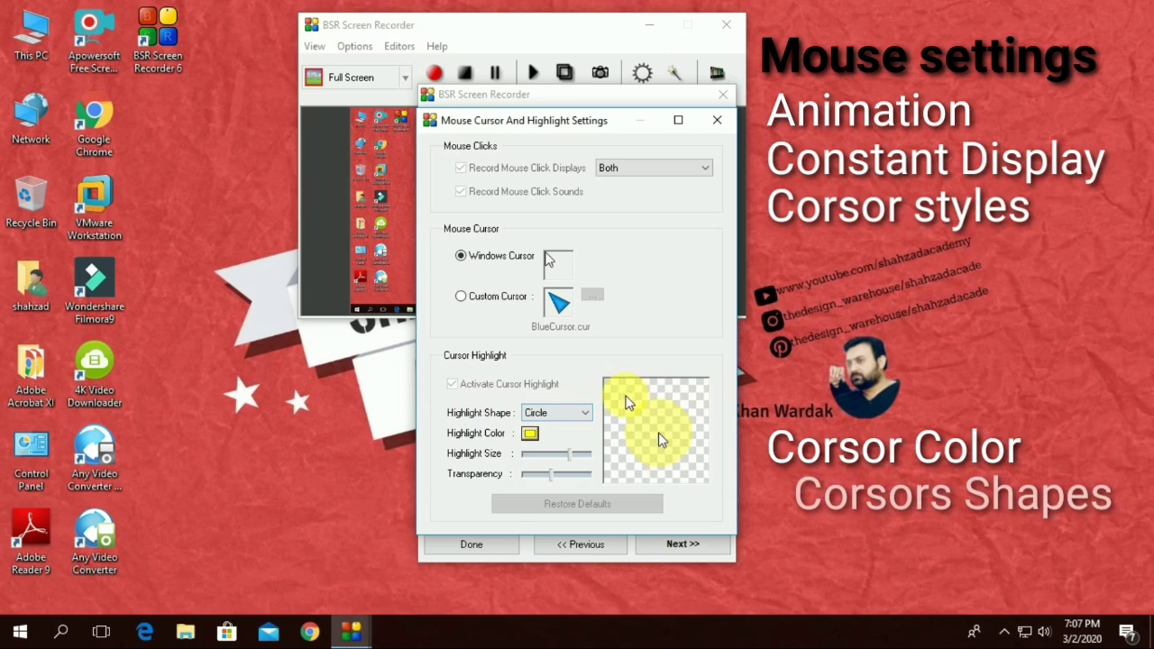
Step: Try the Rectangle and Ellipse highlight shapes and return the cursor highlight to Circle
left_click(583, 417)
left_click(552, 439)
left_click(571, 415)
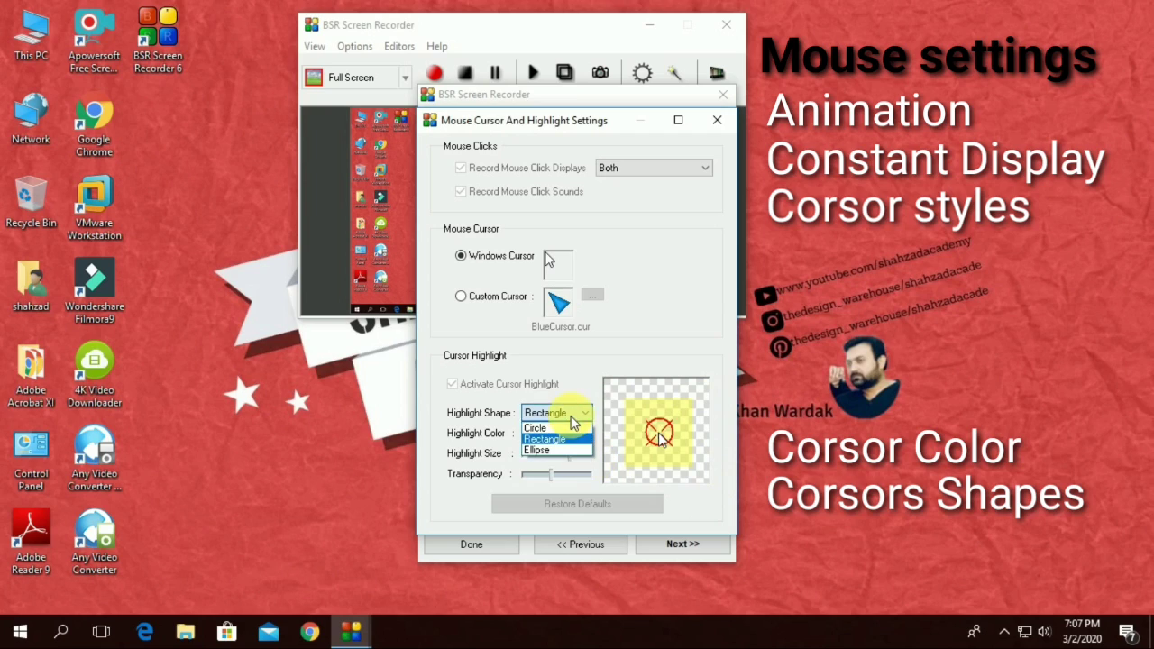
left_click(562, 448)
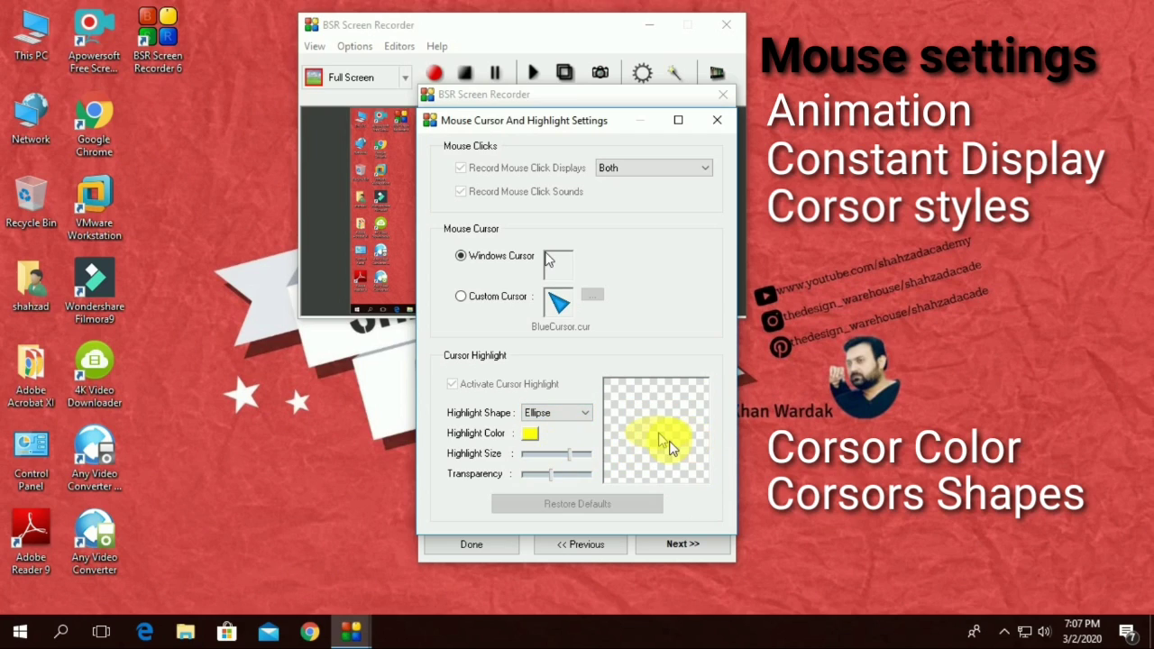
left_click(581, 417)
left_click(571, 428)
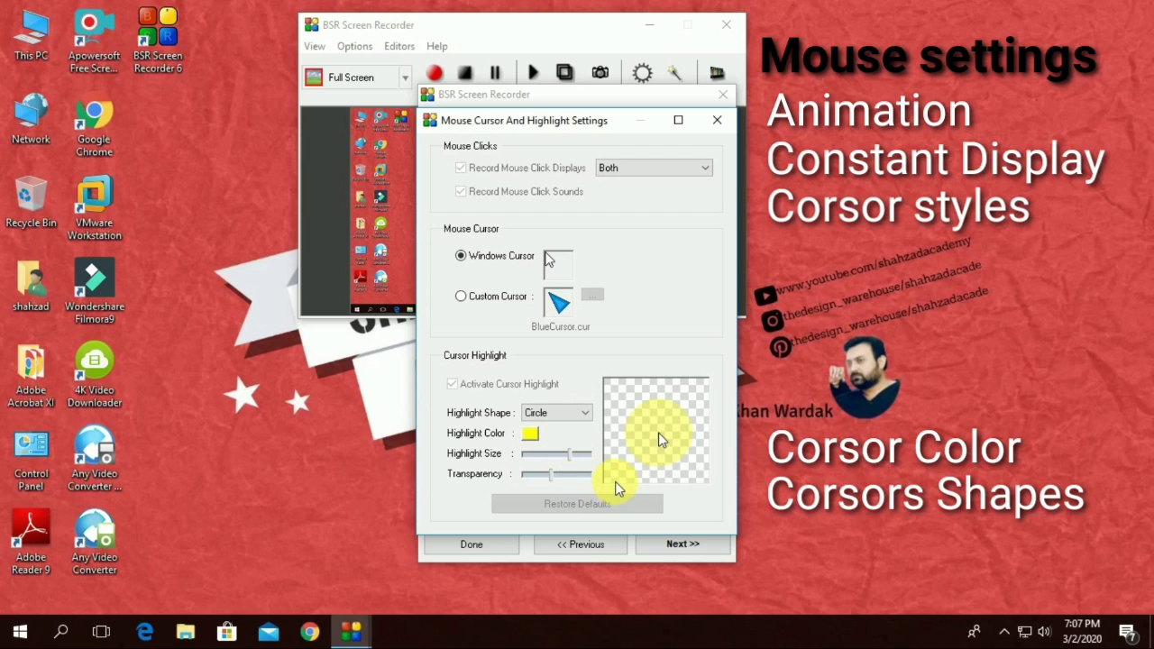
Step: Close the cursor settings, proceed to Recording Options and toggle Include Watermark
left_click(717, 122)
left_click(690, 544)
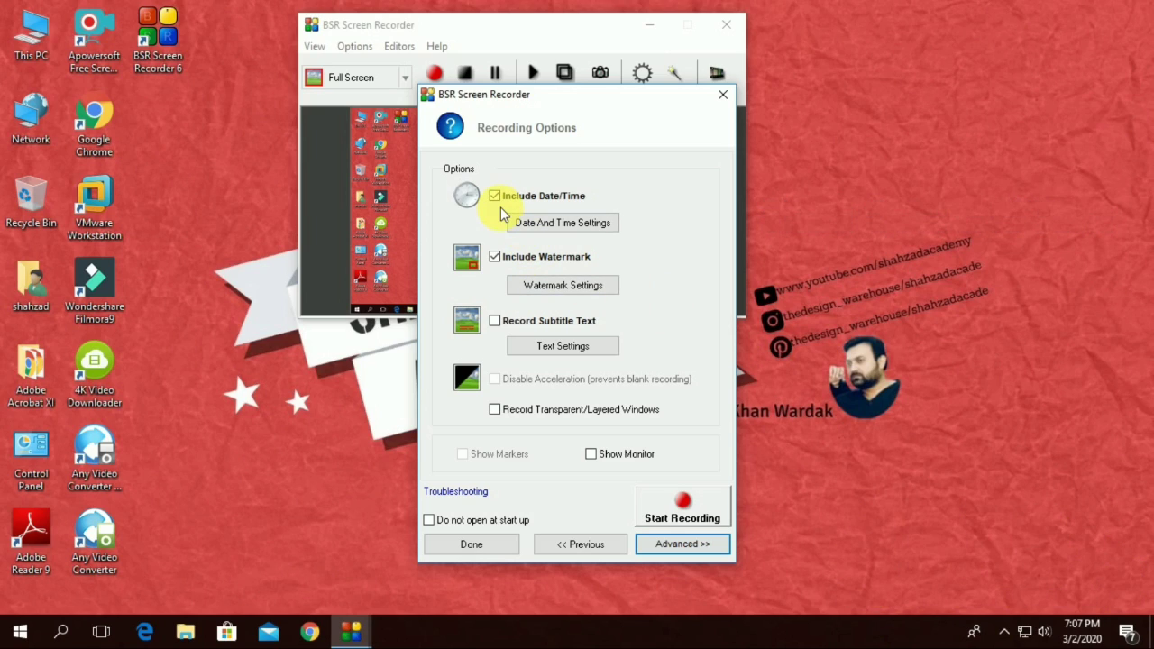
left_click(494, 257)
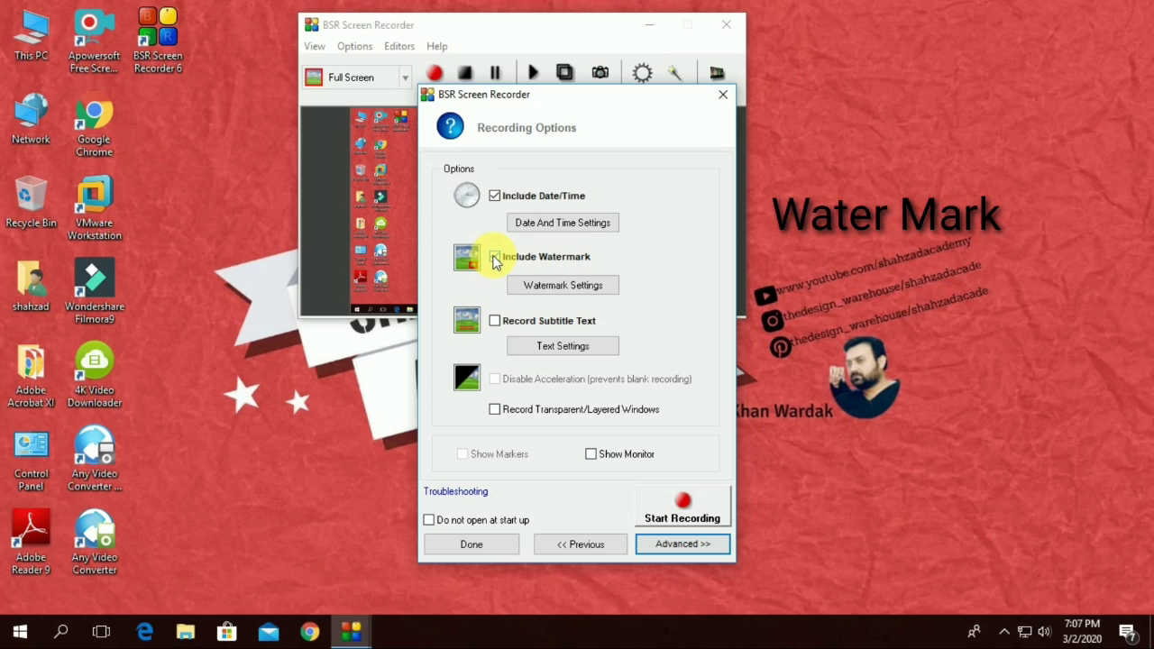
Step: Open the watermark settings and load the logo picture from the OTHERS folder as the watermark image
left_click(544, 286)
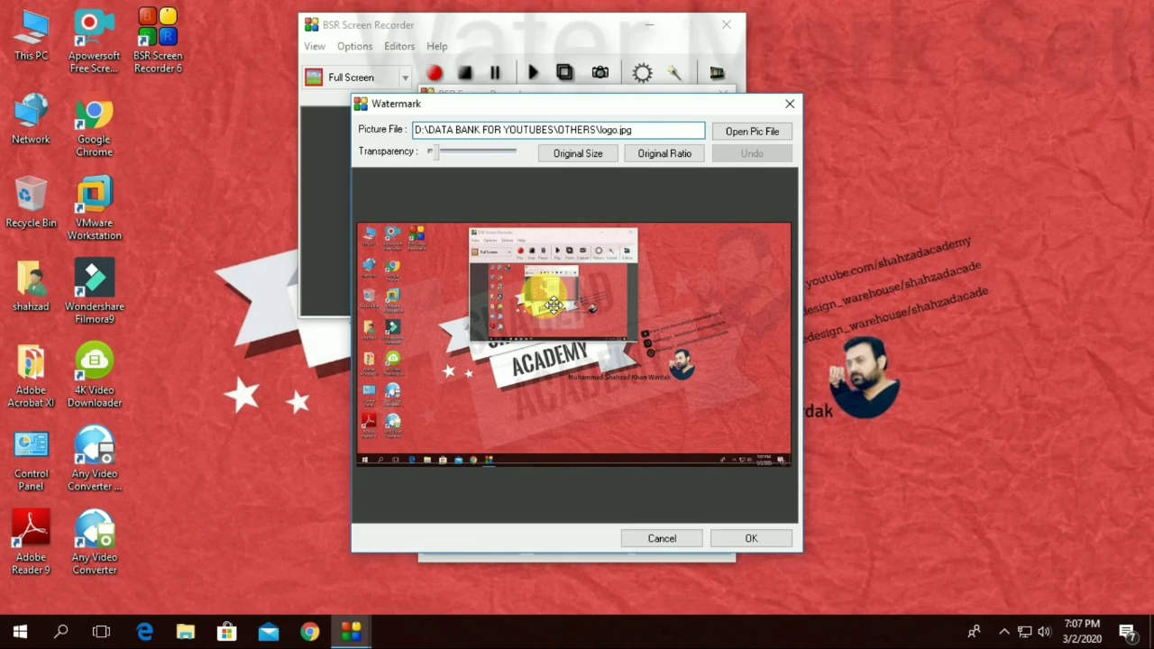
left_click(745, 136)
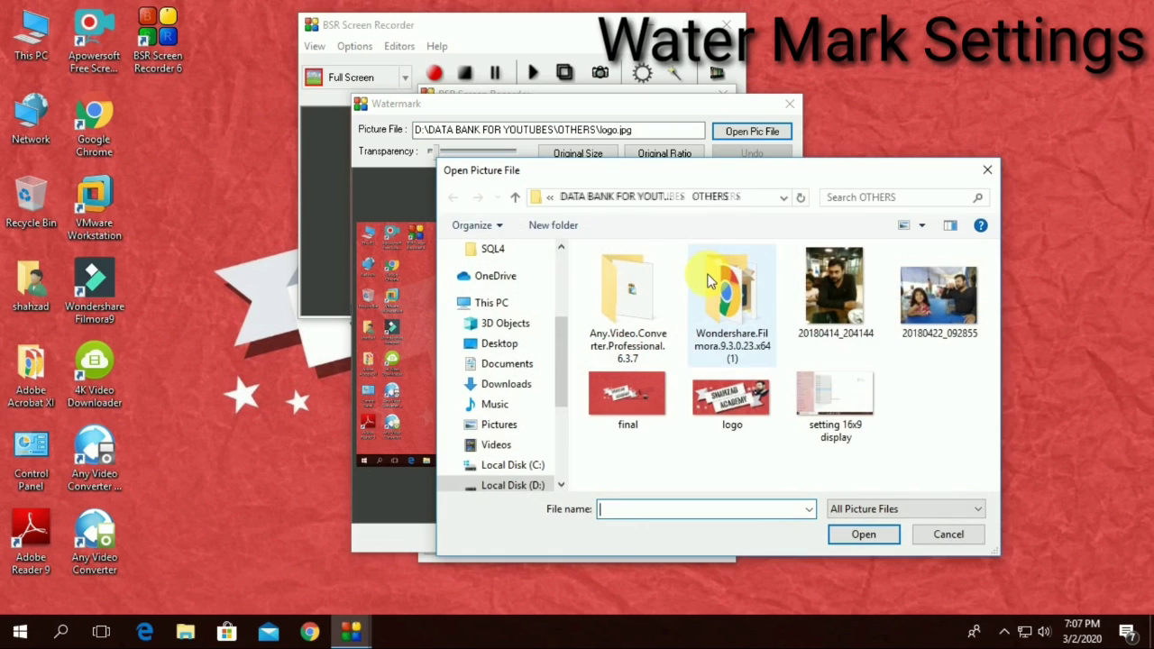
left_click(716, 398)
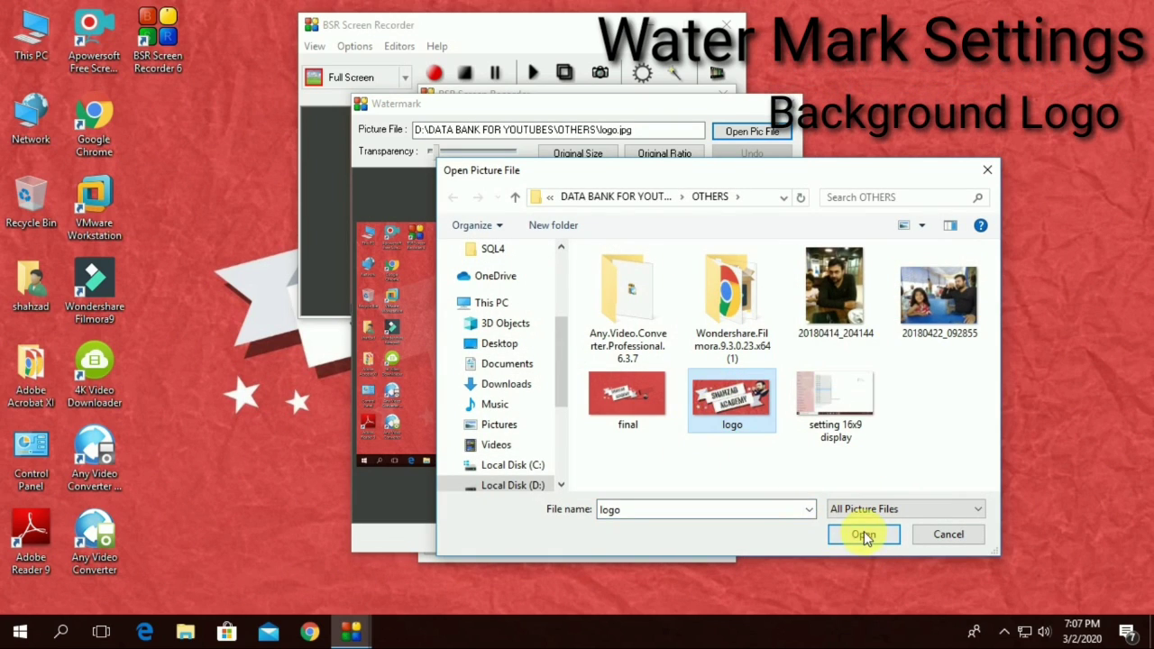
left_click(864, 532)
Step: Reposition and resize the logo watermark in the preview so it covers the whole screen area
left_click_drag(624, 320, 655, 412)
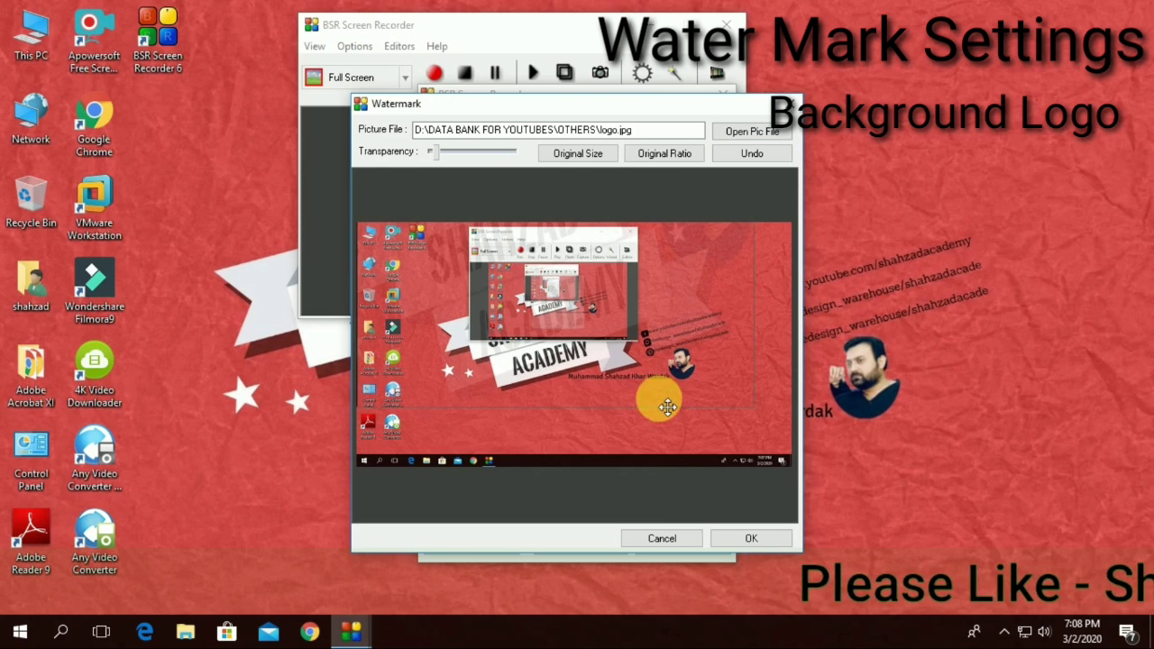
left_click_drag(664, 412, 505, 297)
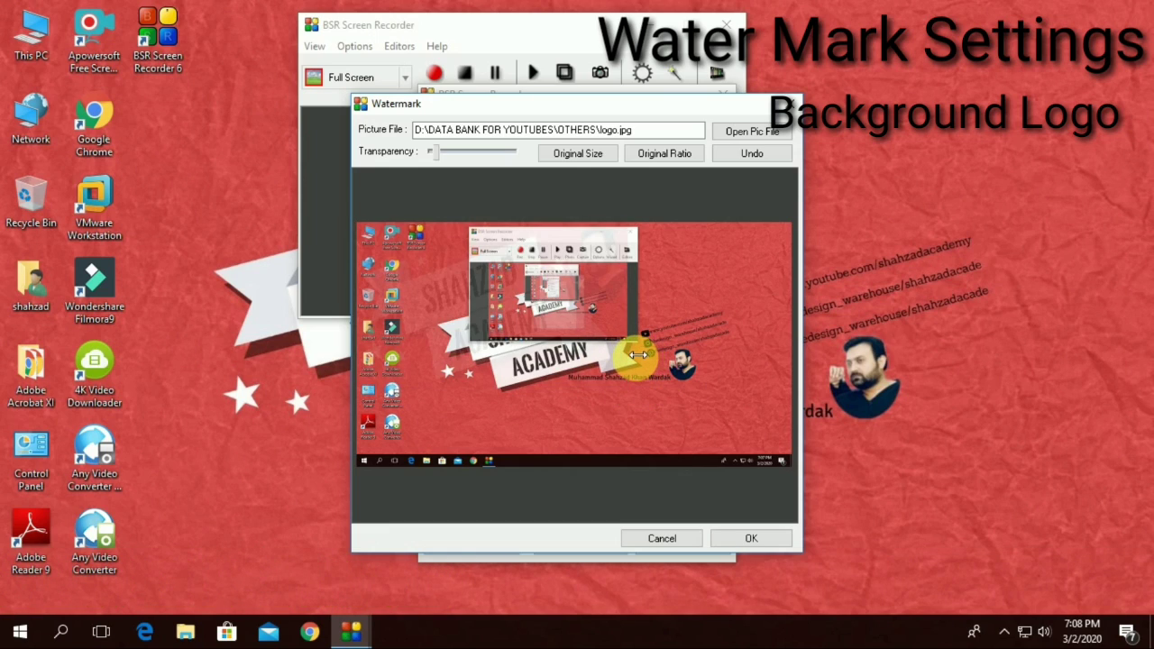
left_click_drag(664, 357, 796, 366)
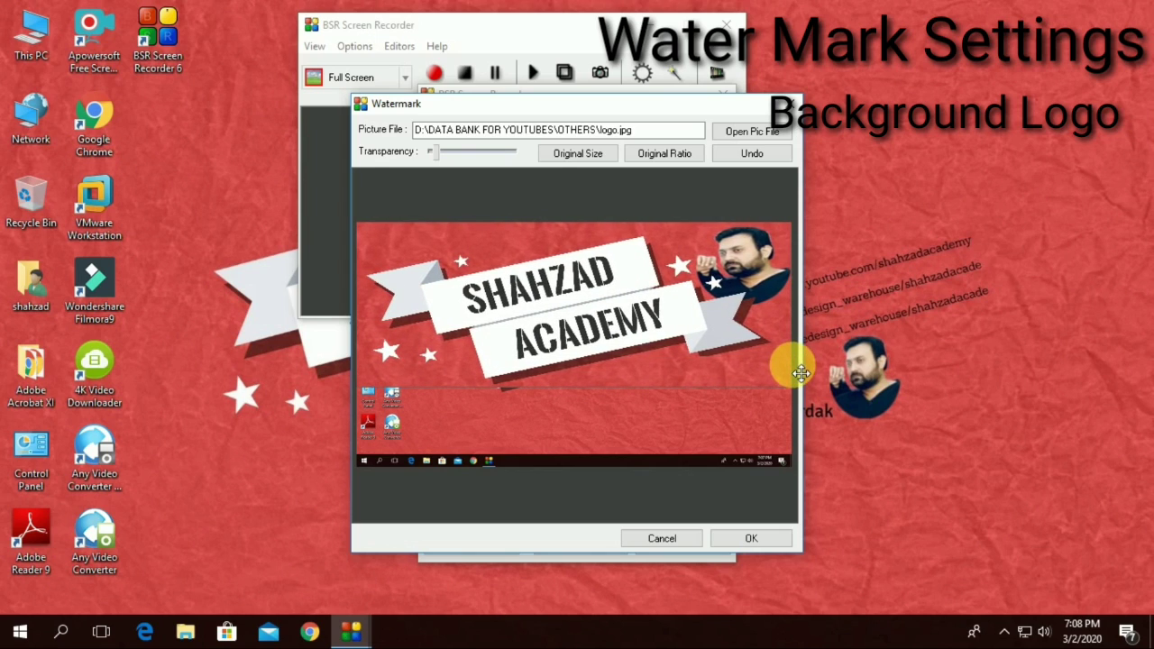
left_click_drag(610, 386, 597, 447)
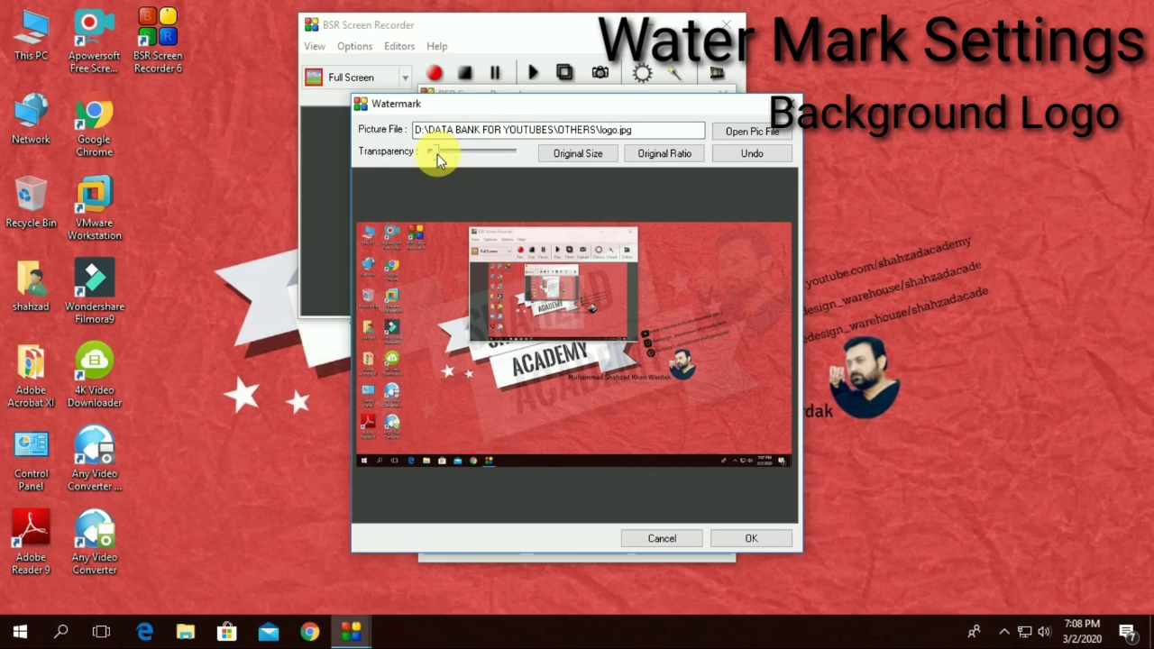
Step: Adjust the watermark's transparency near the low end and save the watermark settings, accepting the large watermark size
mouse_move(437, 154)
left_mouse_down()
mouse_move(473, 158)
mouse_move(433, 157)
left_mouse_up()
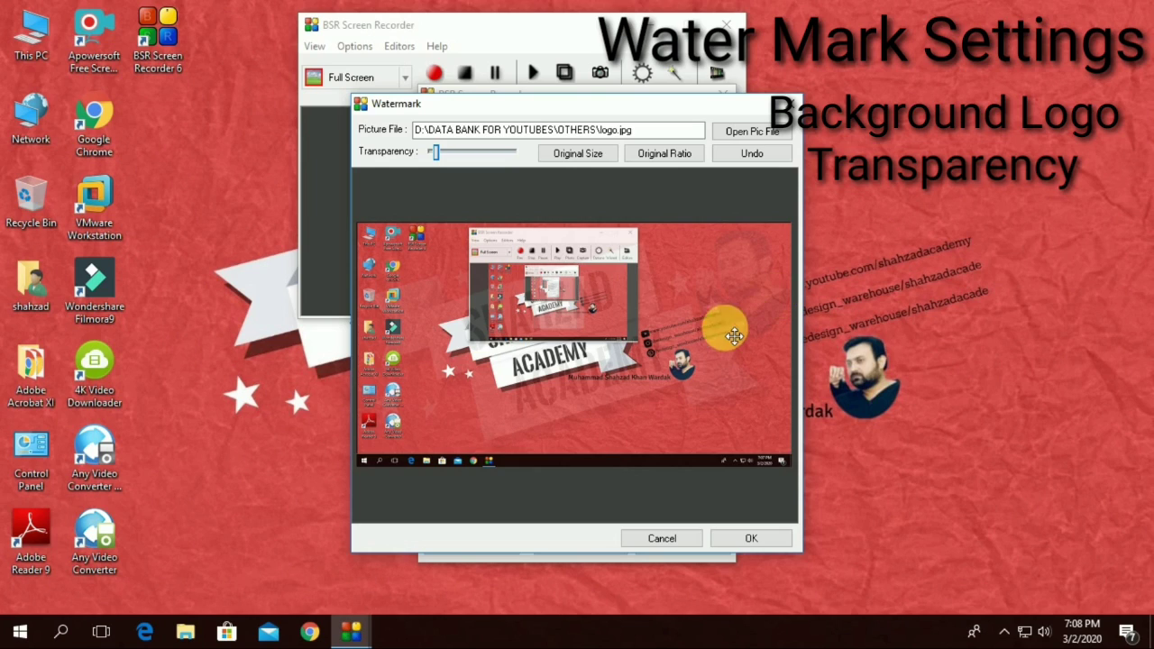
left_click(753, 539)
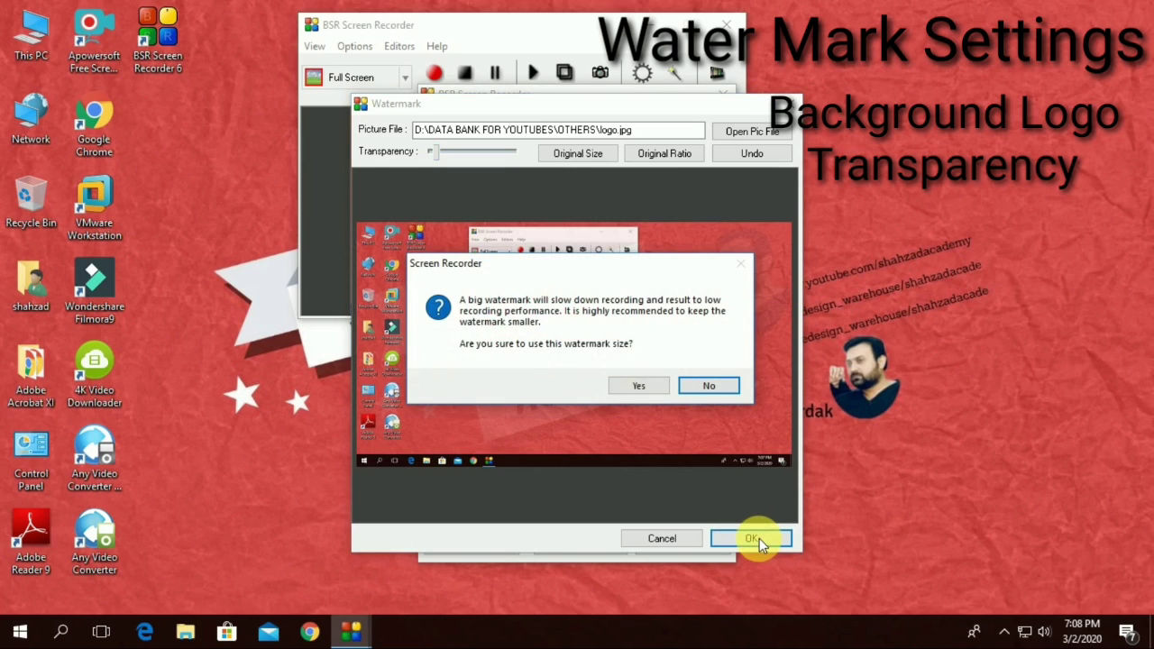
left_click(635, 386)
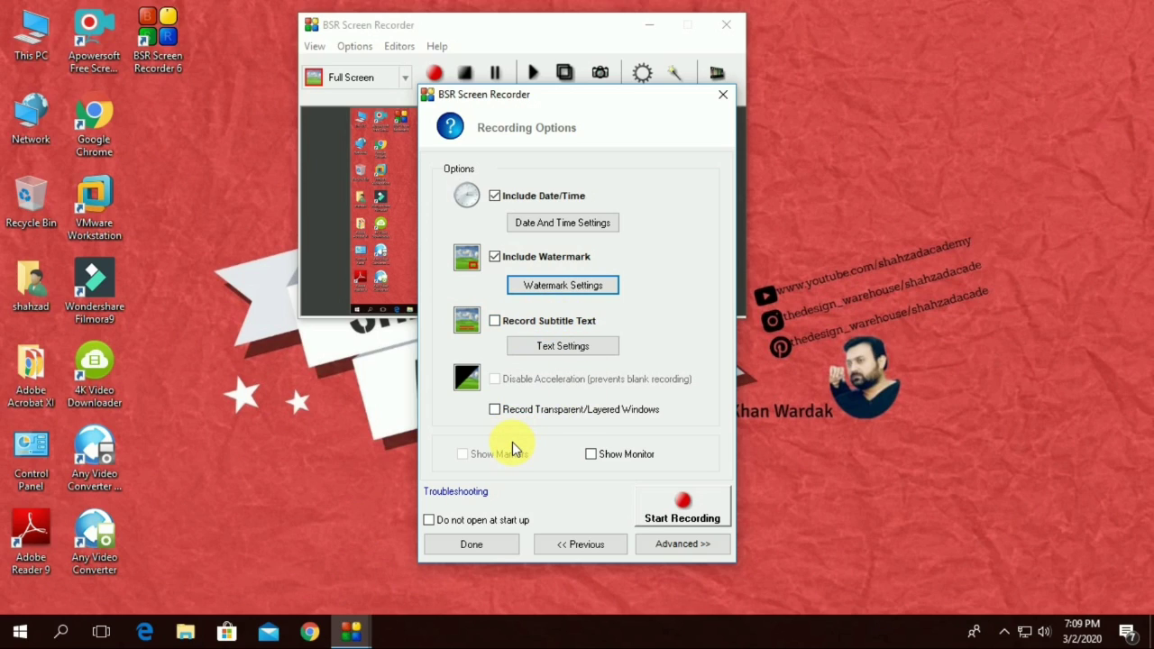
Step: Try the Show Monitor option, switch it off again and proceed to the Video Options page
left_click(591, 454)
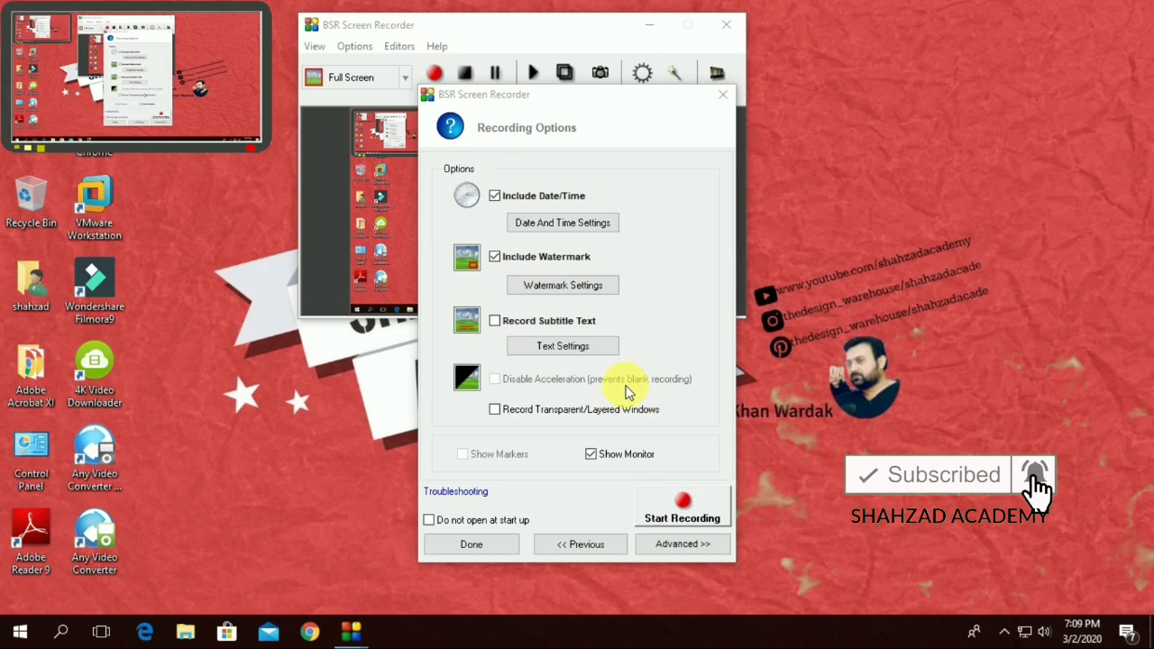
left_click(591, 454)
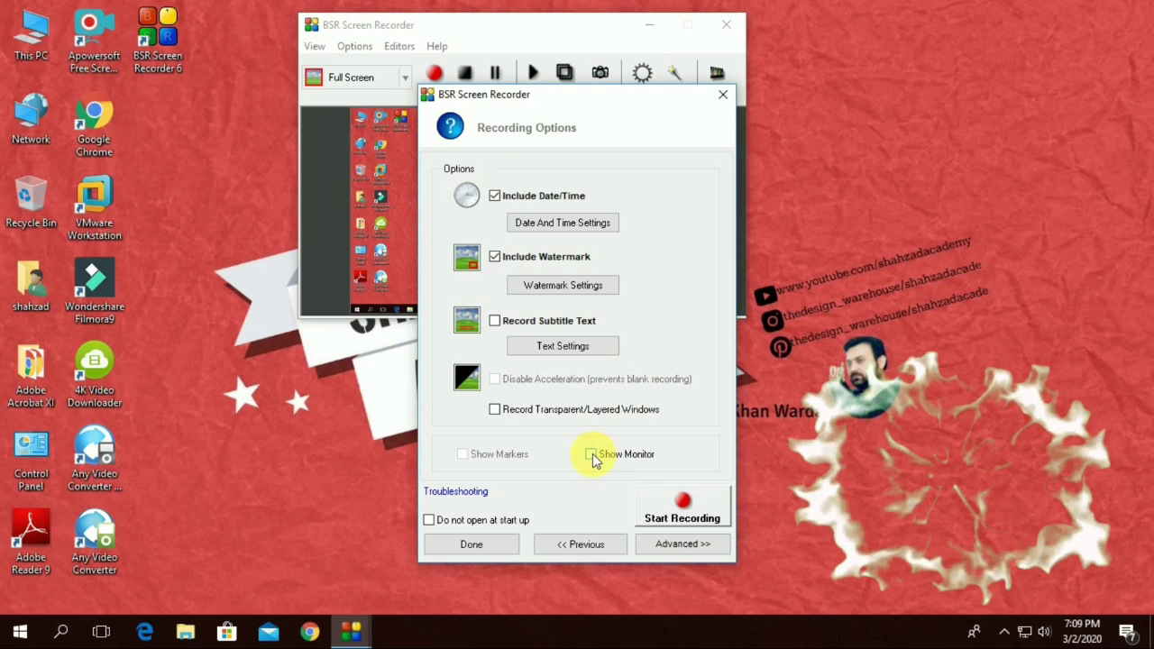
left_click(682, 546)
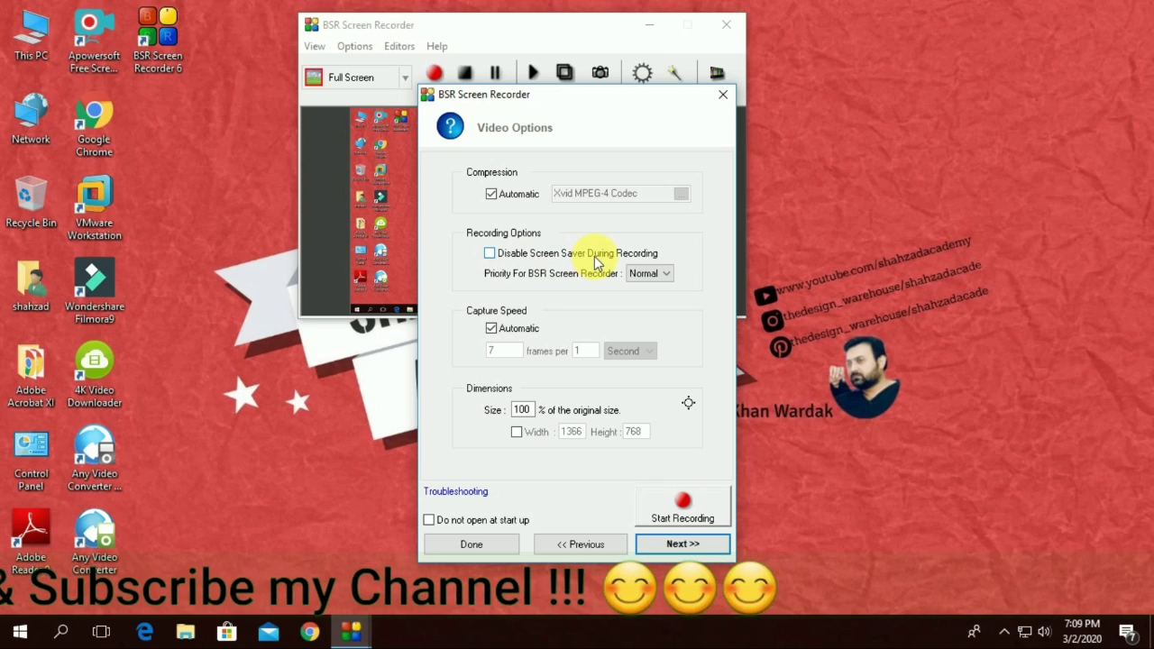
Step: Disable the screen saver during recording, leave custom width and height off, and continue to Audio Options
left_click(490, 254)
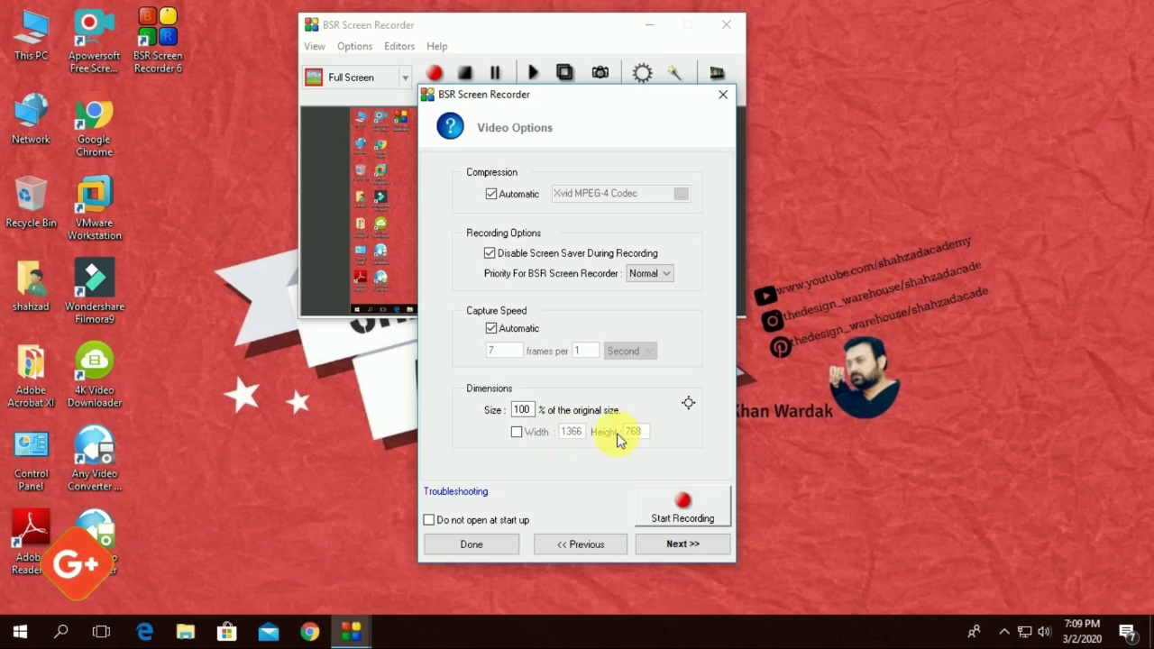
left_click(516, 433)
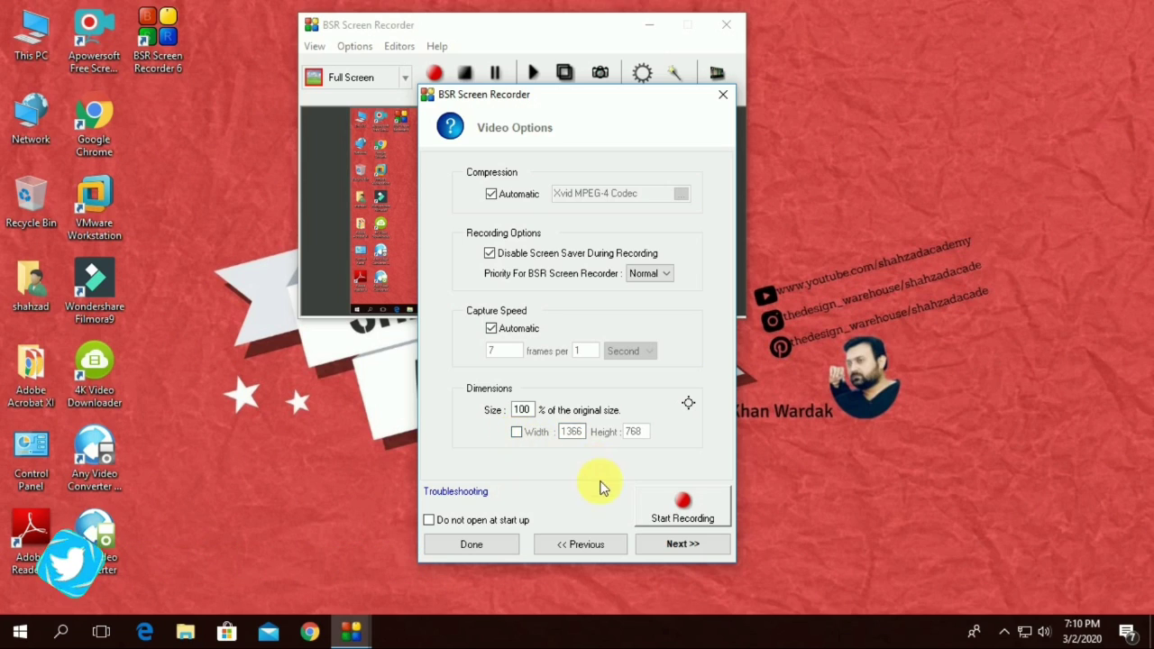
left_click(669, 545)
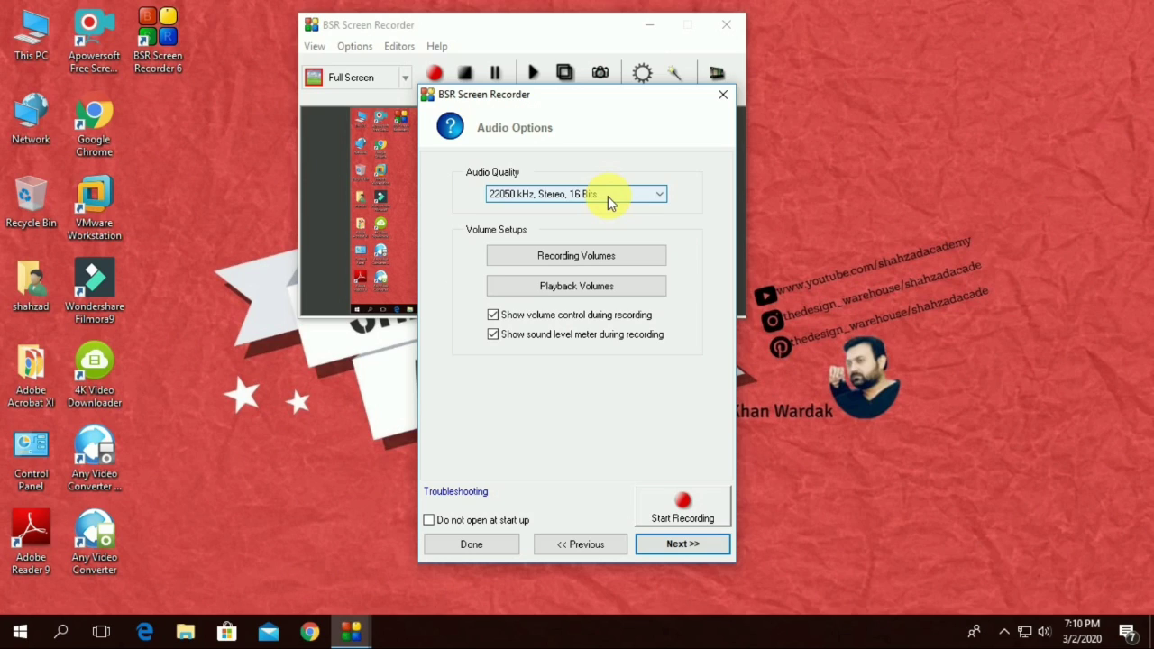
Step: Proceed to Hotkey & Miscellaneous Settings and set the automatic save folder to Documents\BSR Videos
left_click(675, 545)
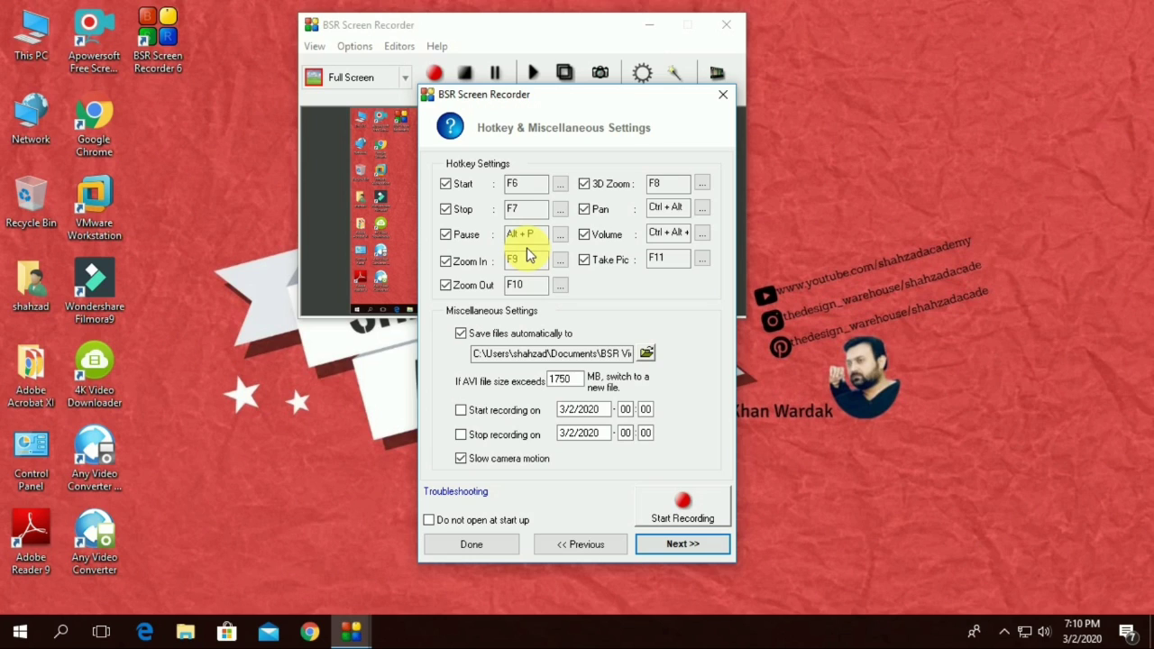
left_click(648, 356)
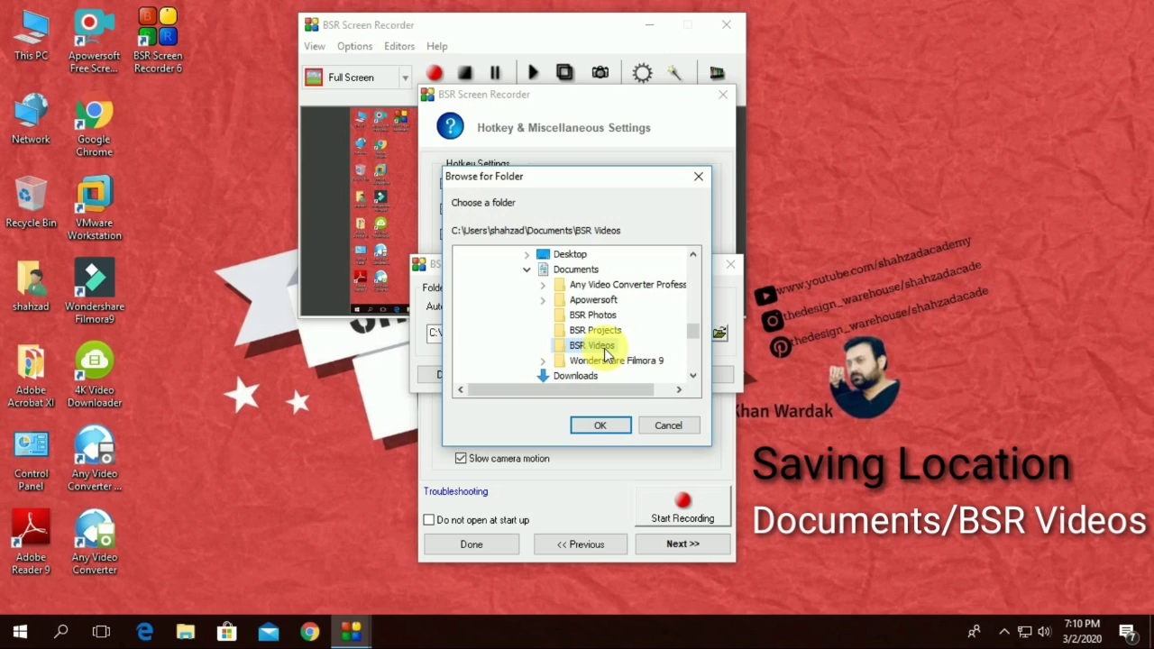
left_click(597, 425)
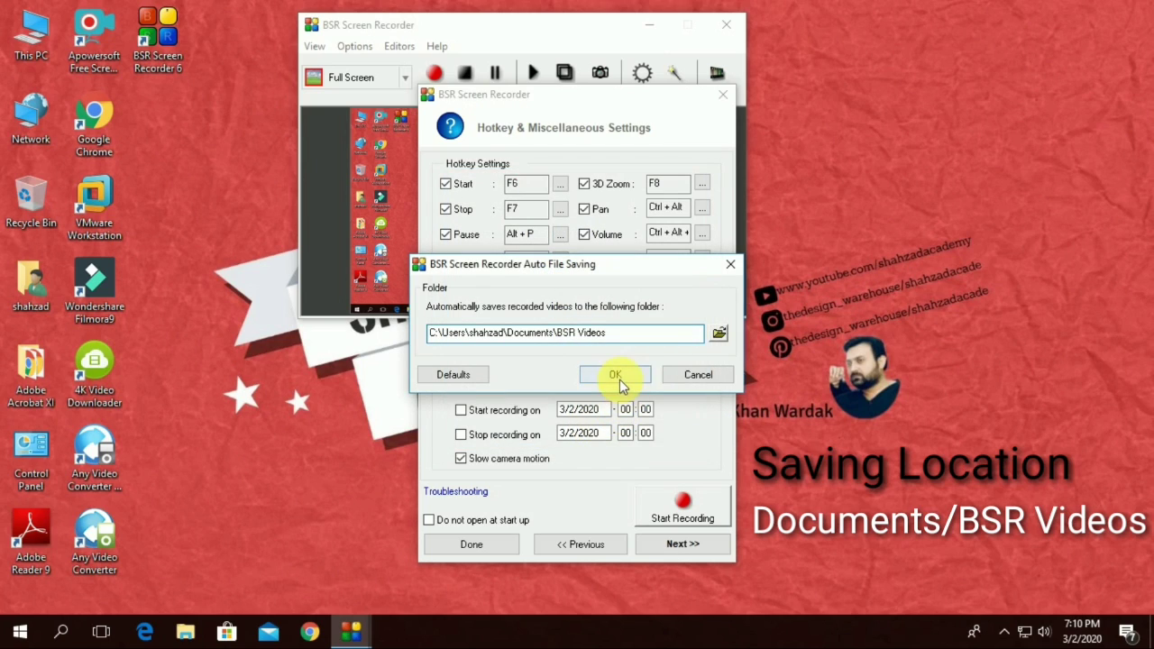
left_click(619, 379)
Step: Advance to the Configuration Completed page, move the wizard clear of the main recorder window and finish the wizard
left_click(680, 544)
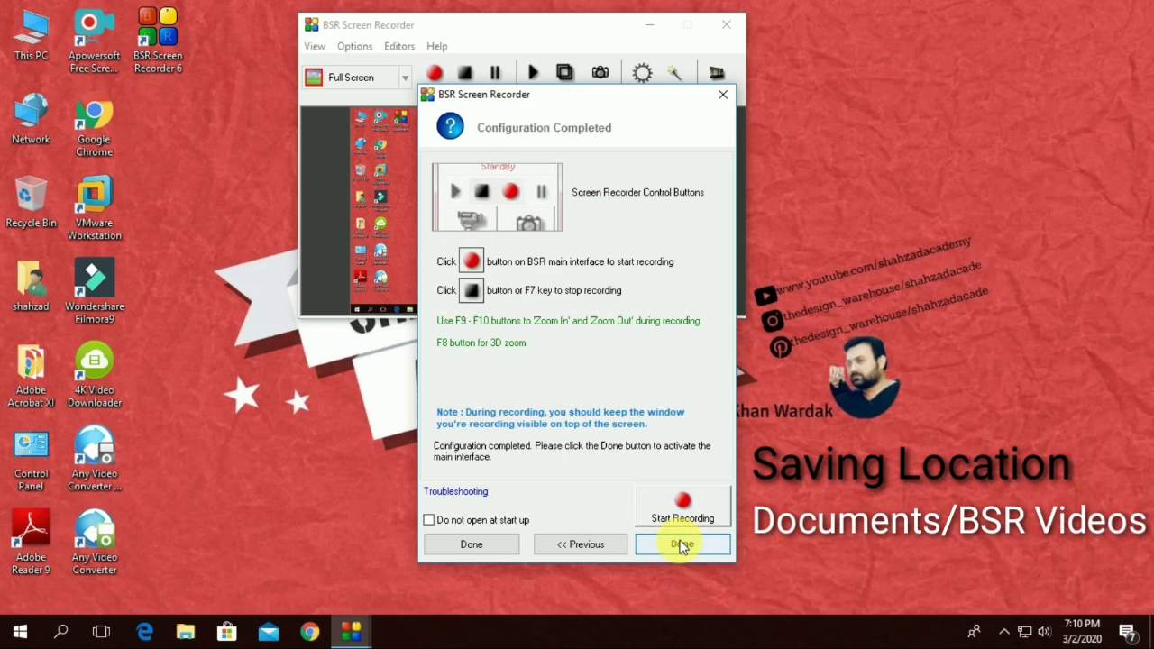
left_click_drag(570, 98, 895, 22)
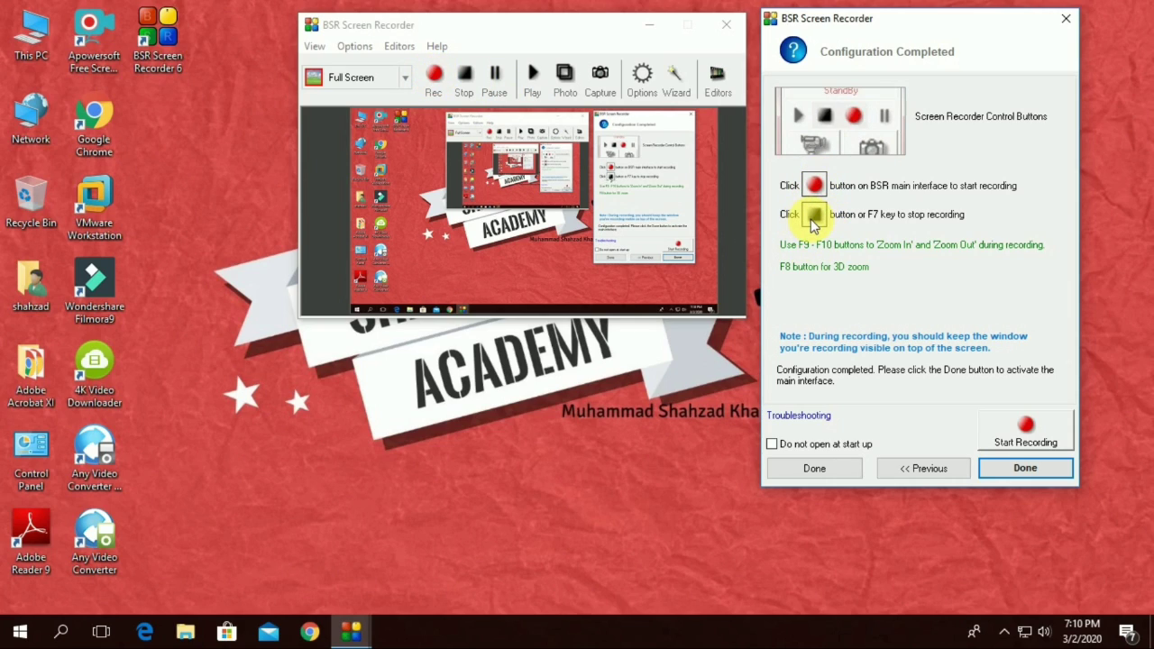
left_click(1035, 471)
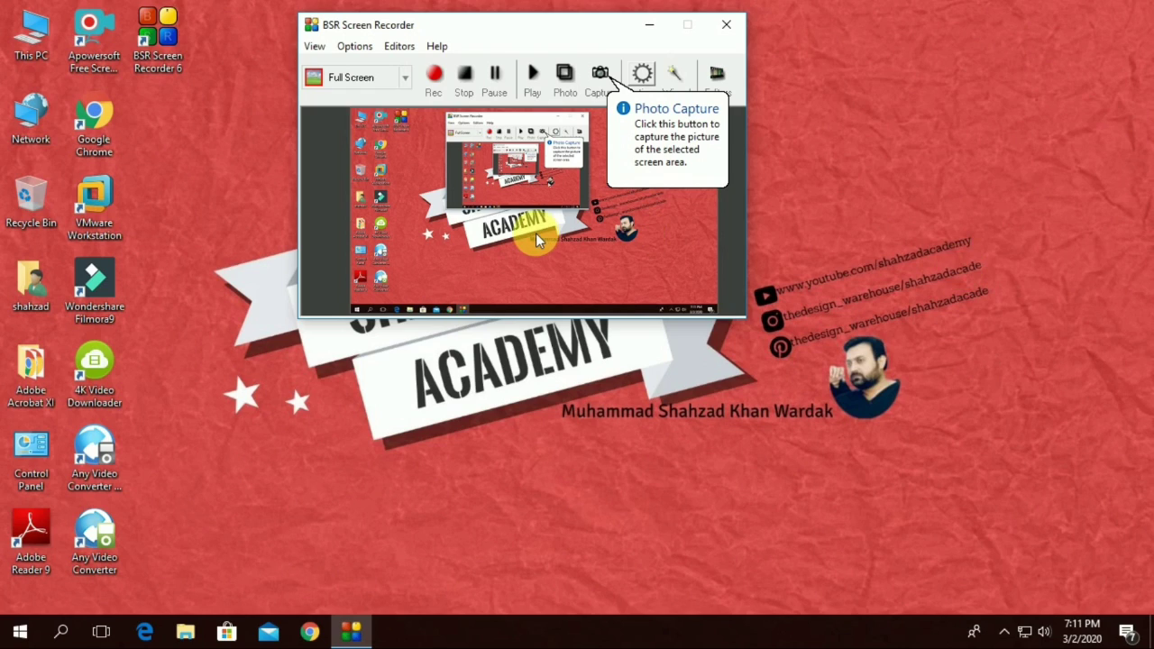
Step: Start a full-screen recording, hide the recording volume and level meter, and refresh the desktop
left_click(434, 74)
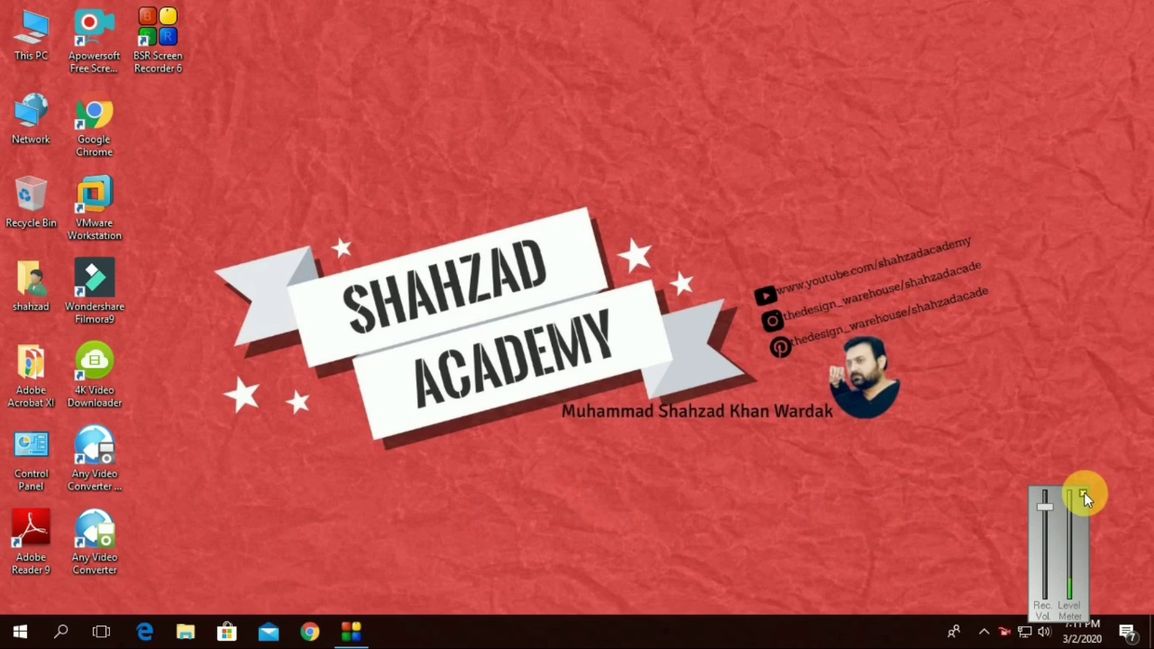
left_click(1084, 492)
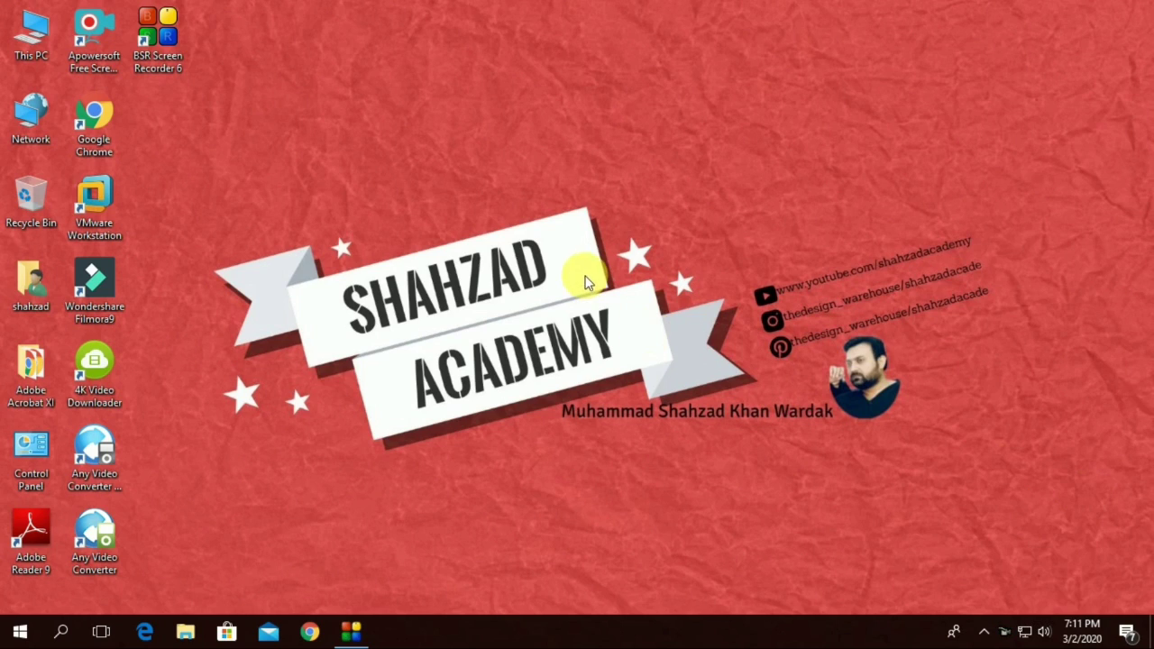
right_click(559, 99)
left_click(625, 152)
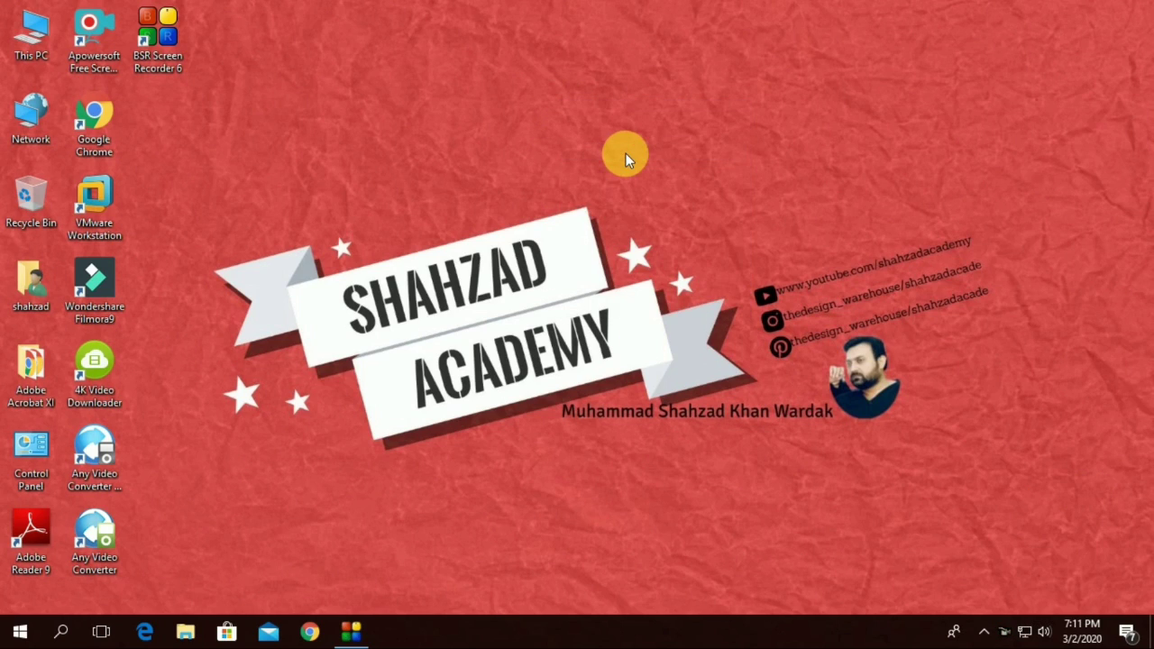